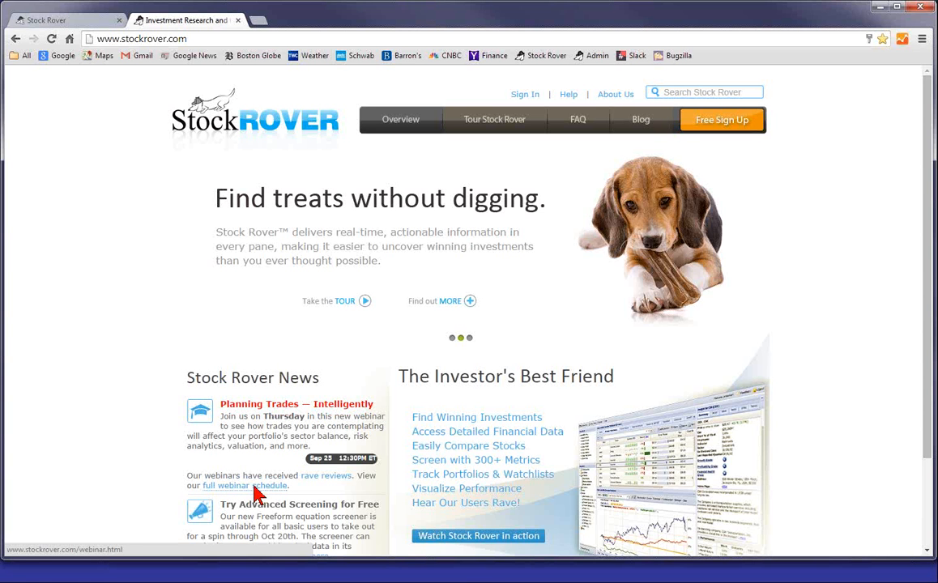
# Open the PDF outline of the Planning Your Trades - Intelligently webinar from the past webinar materials
pyautogui.click(255, 488)
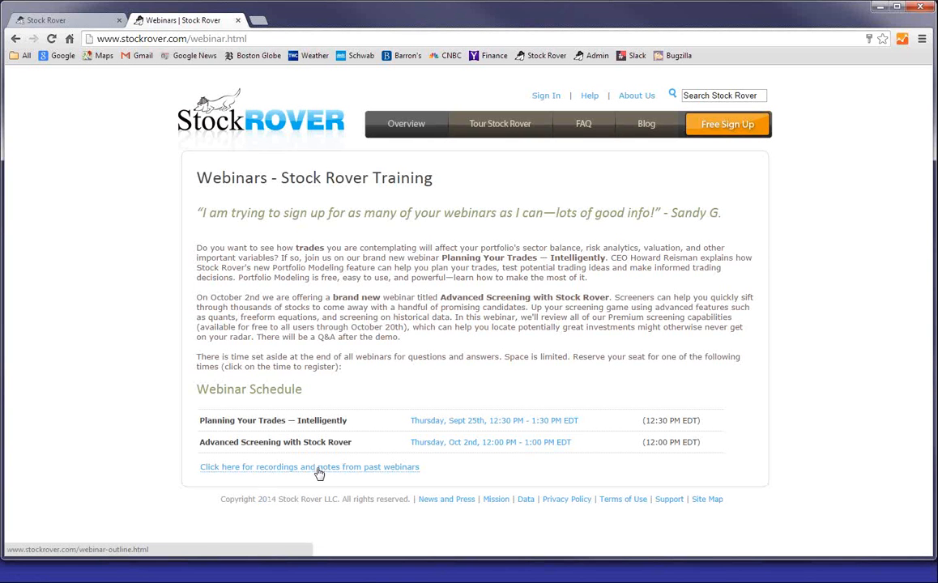
pyautogui.click(318, 469)
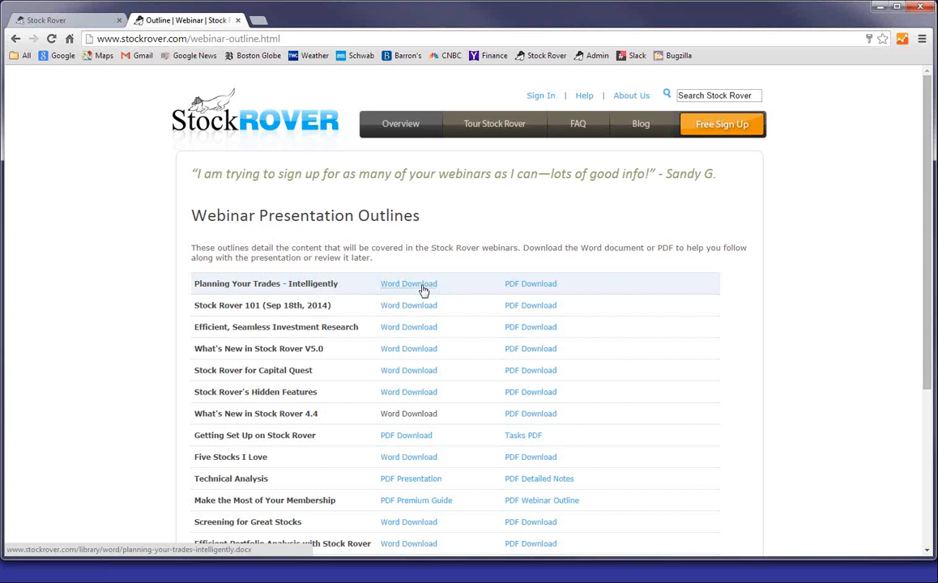
pyautogui.click(537, 285)
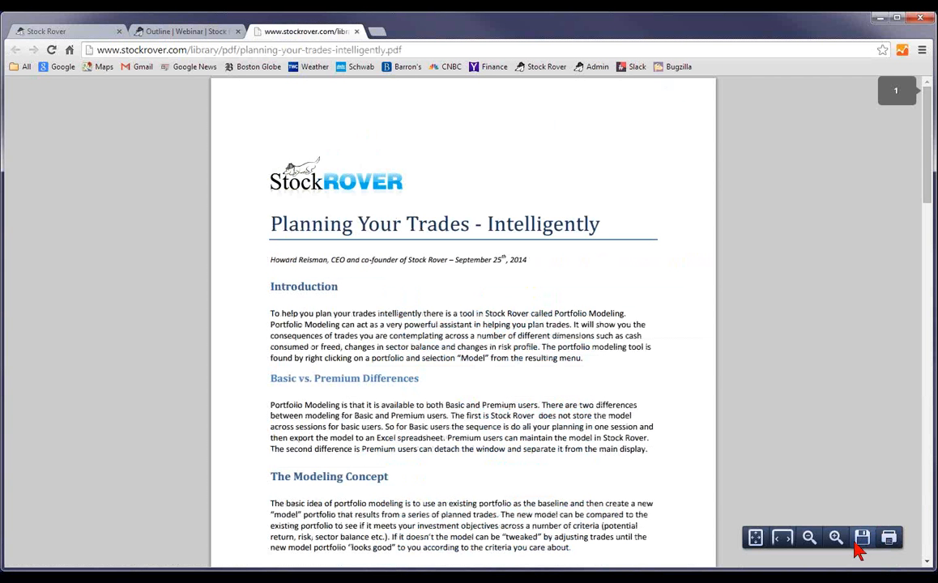
# Return to the Stock Rover portfolio page and open the portfolio model for MSFT vs GOOGL
pyautogui.click(79, 32)
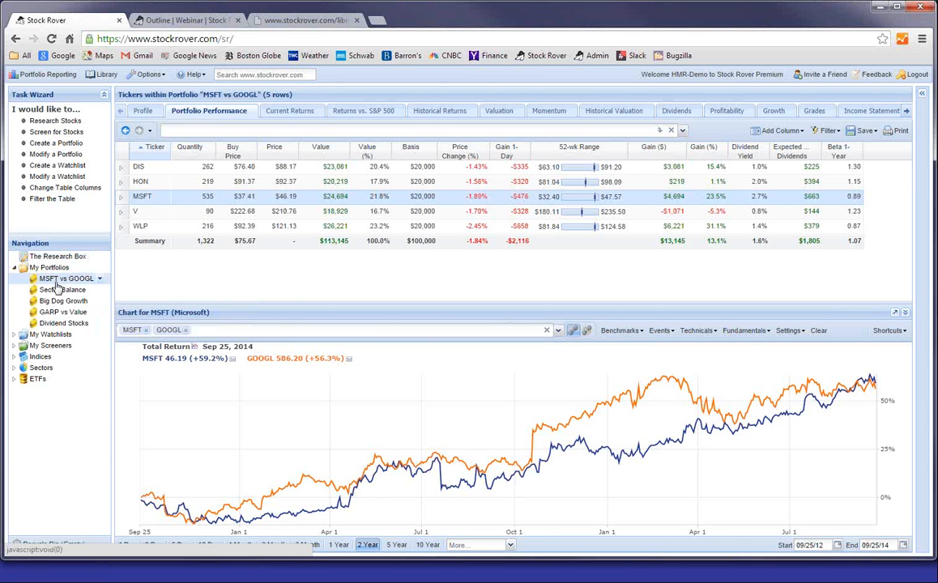
pyautogui.rightClick(65, 278)
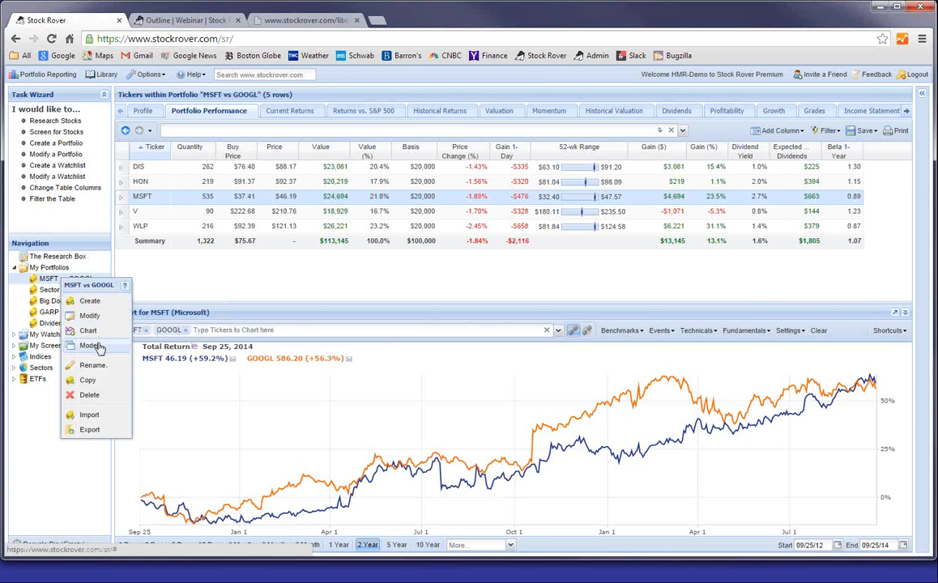
pyautogui.click(96, 345)
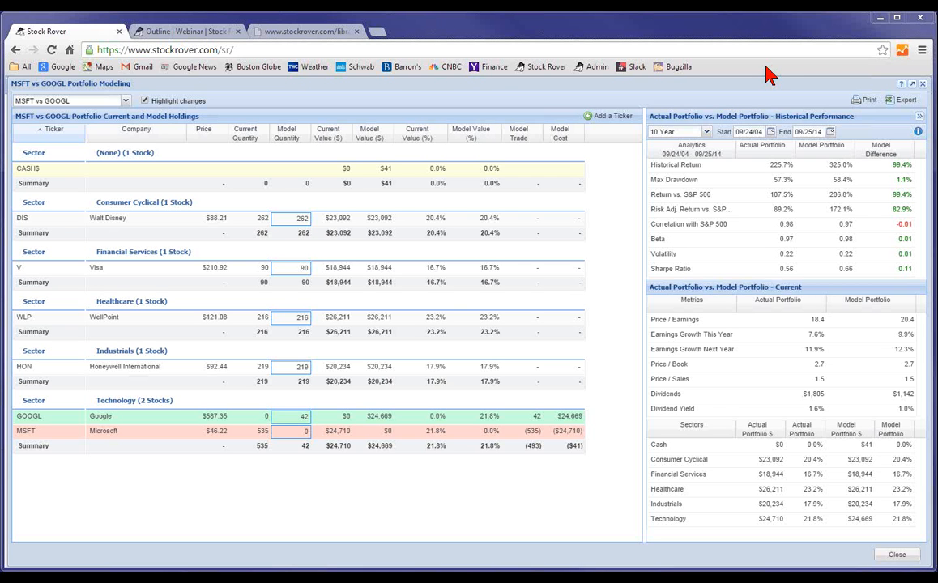
# Close the MSFT vs GOOGL model and open the model of the Big Dog Growth portfolio
pyautogui.click(923, 84)
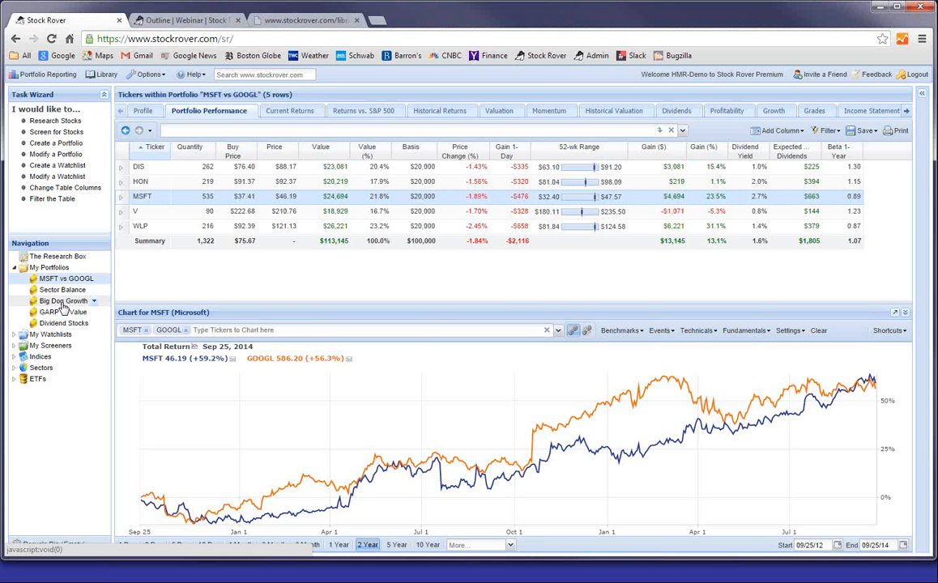
pyautogui.rightClick(64, 301)
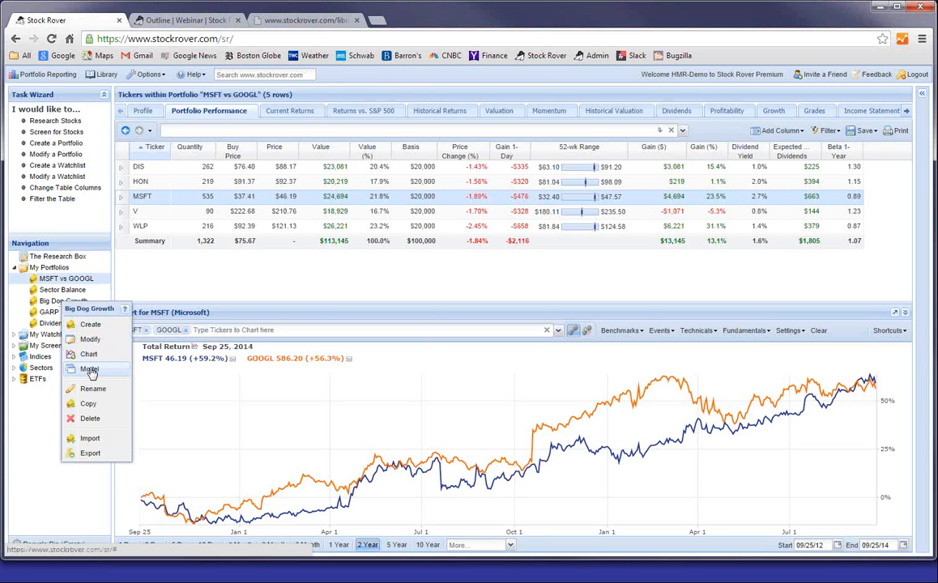
pyautogui.click(90, 370)
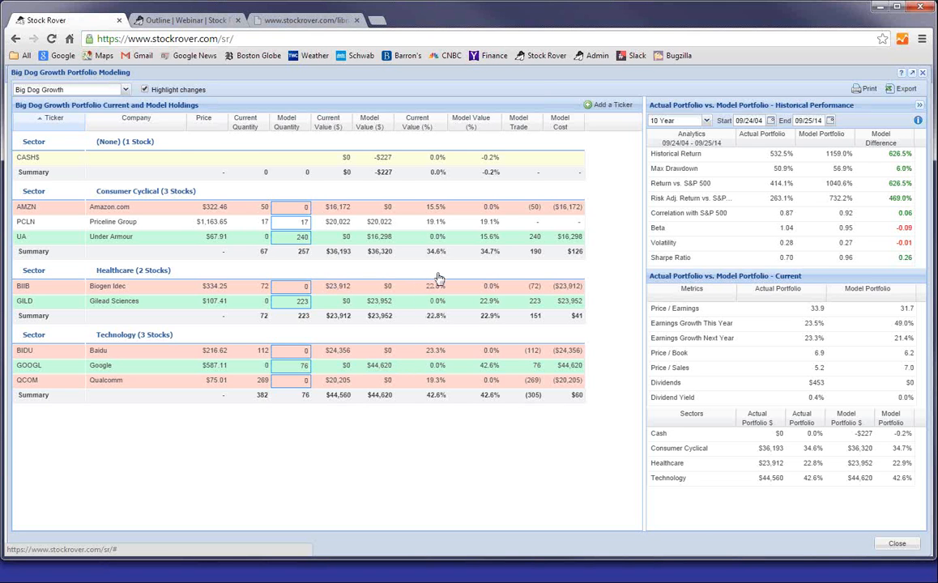
# Switch the modeled portfolio to MSFT vs GOOGL, and turn change highlighting off and back on
pyautogui.click(126, 90)
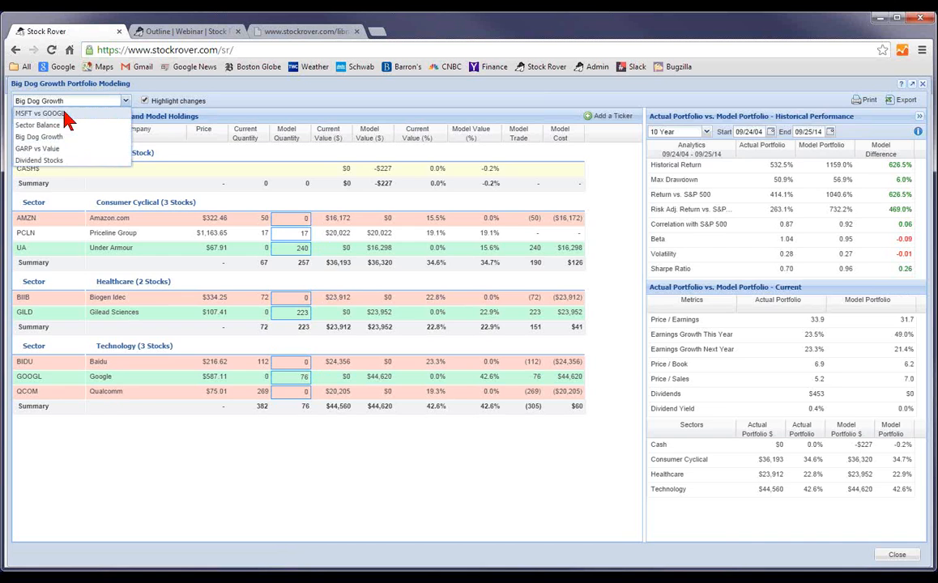
pyautogui.click(65, 114)
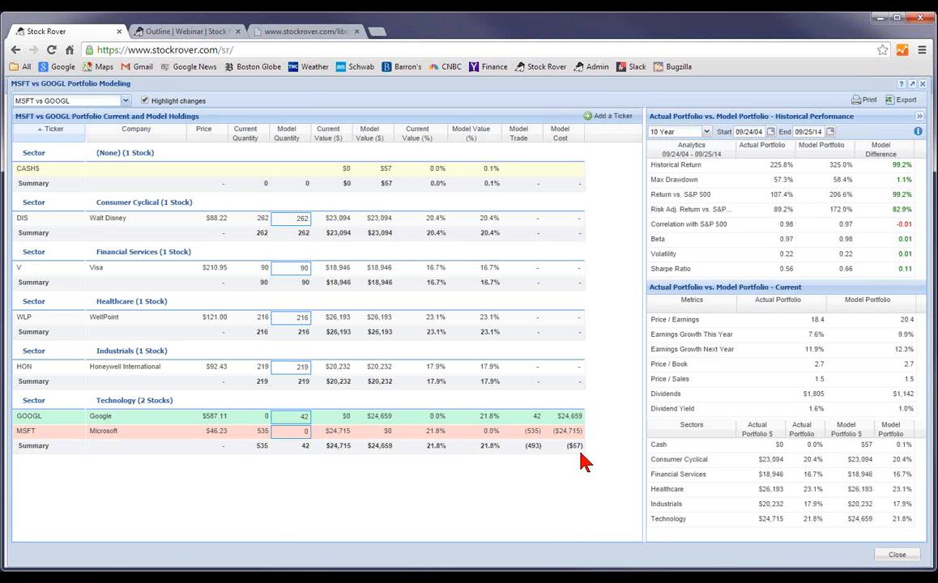
pyautogui.click(145, 102)
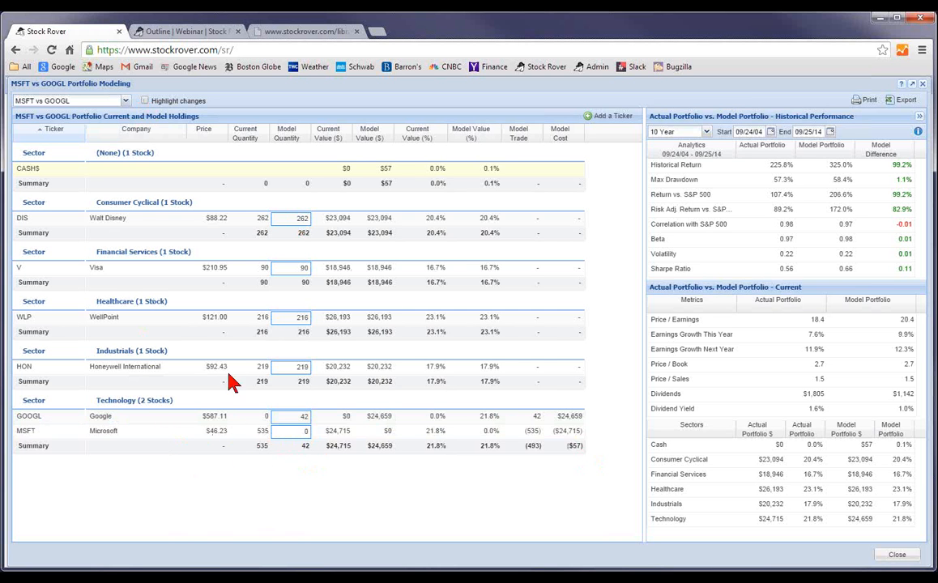
pyautogui.click(144, 102)
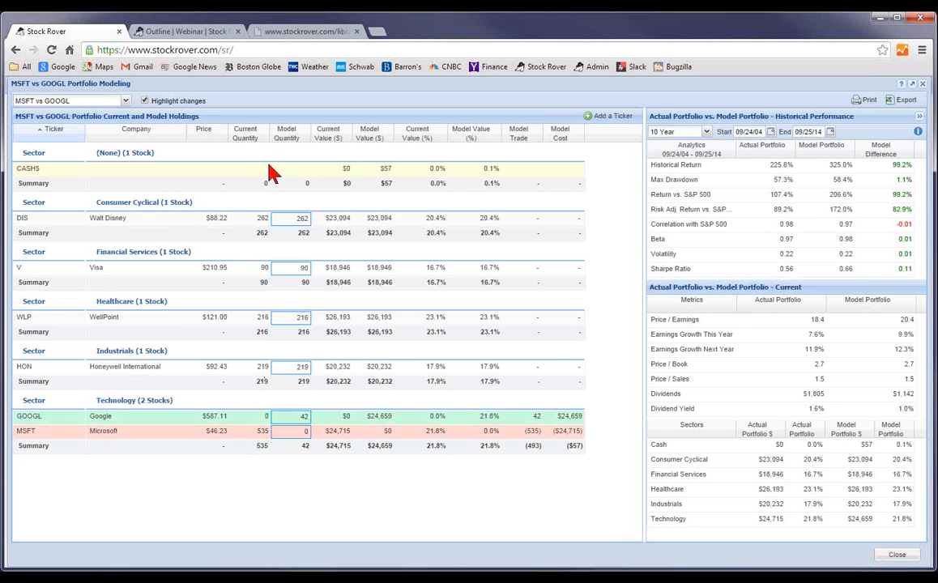
# View the portfolio model's print preview without printing, and check the help page on portfolio modeling
pyautogui.click(864, 101)
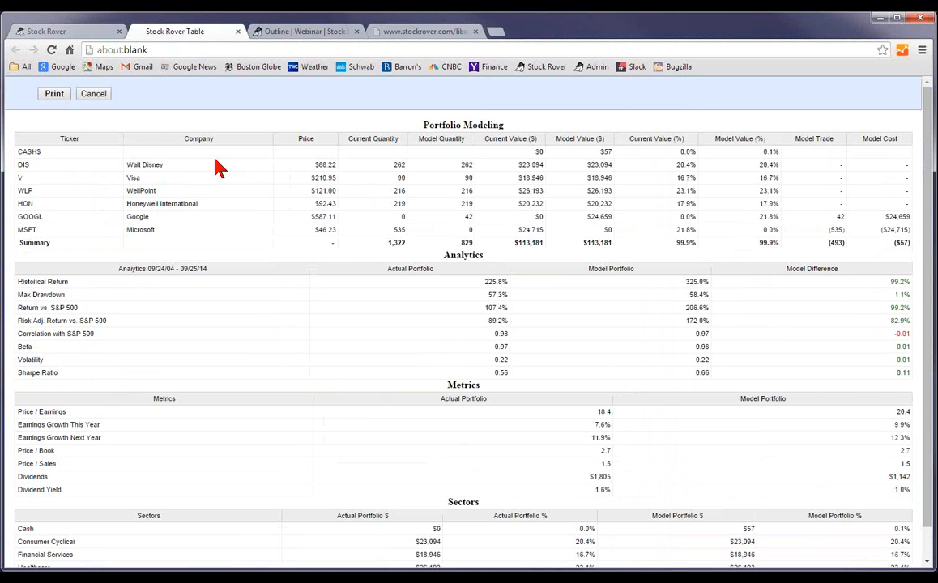
pyautogui.click(50, 91)
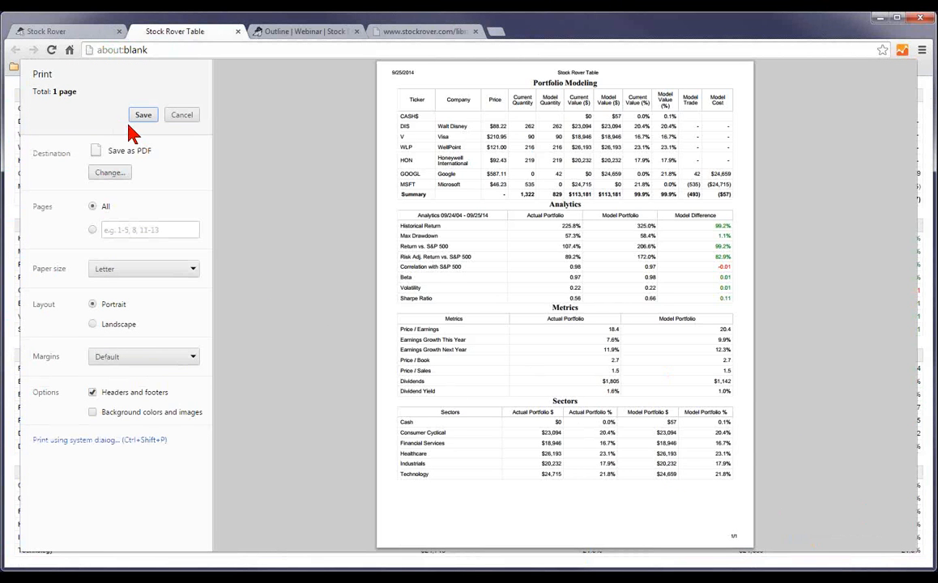
pyautogui.click(184, 117)
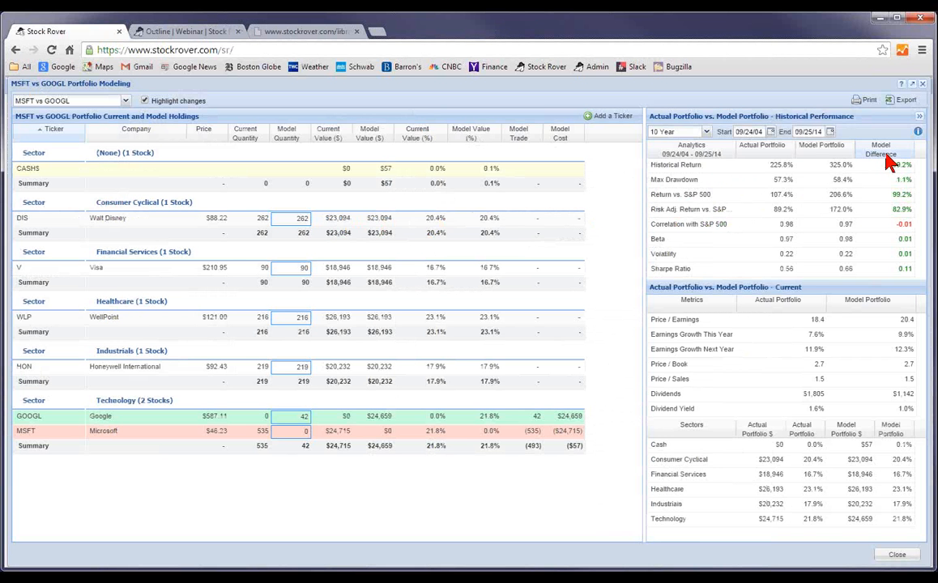
pyautogui.click(901, 85)
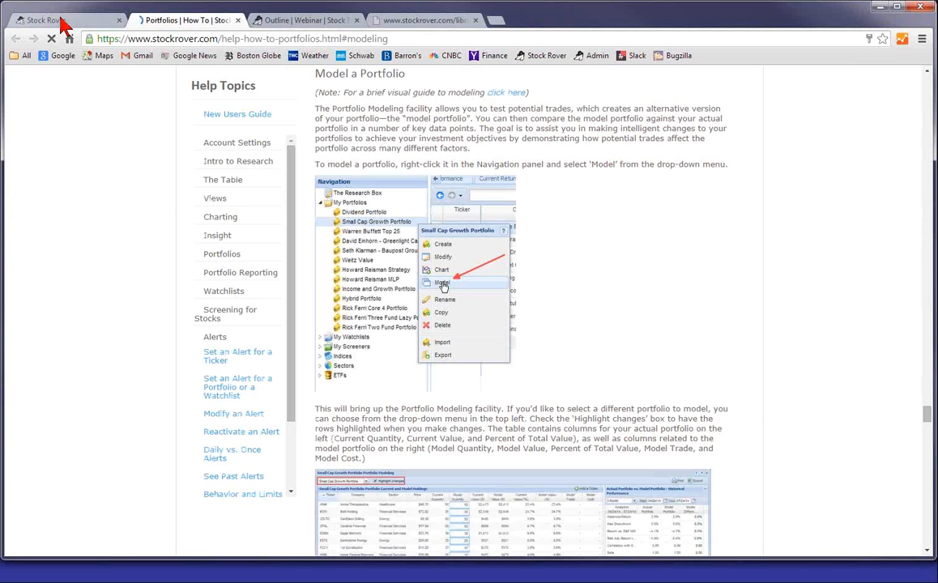
pyautogui.click(65, 23)
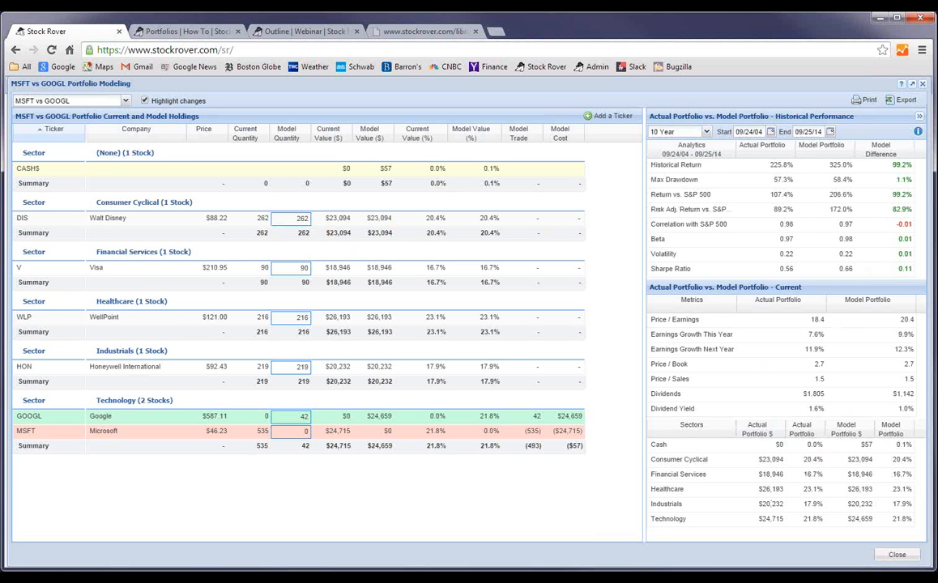
# Collapse the actual versus model portfolio comparison, expand it, and collapse it again
pyautogui.click(919, 118)
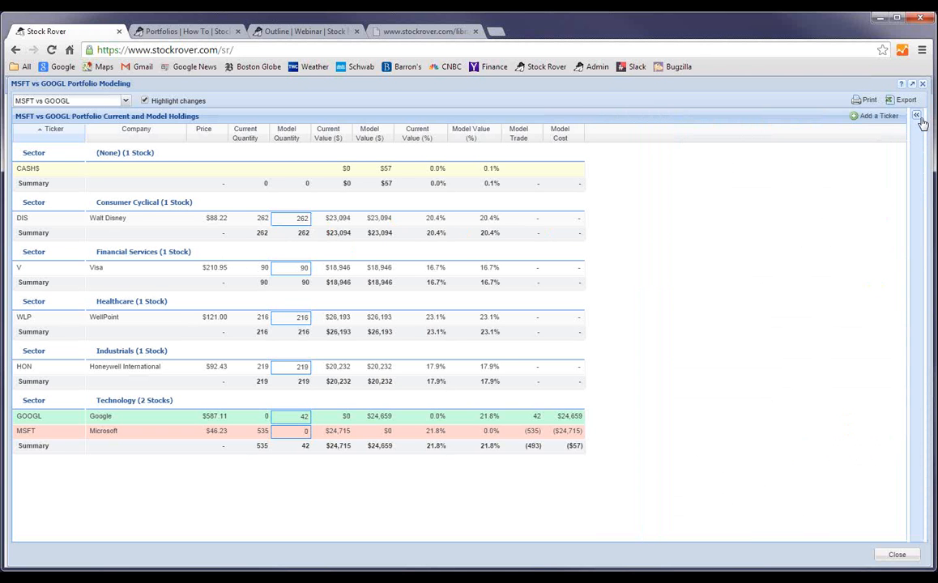
pyautogui.click(918, 119)
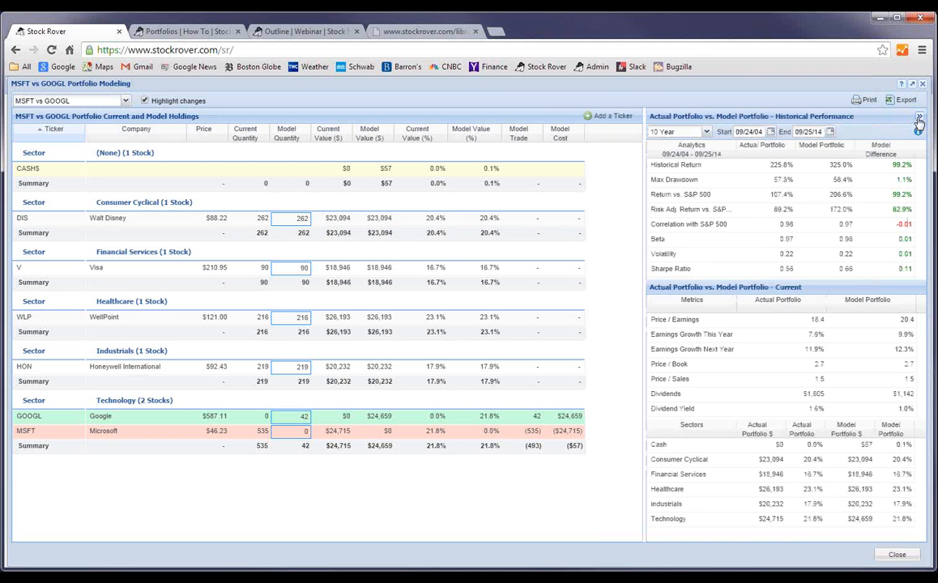
pyautogui.click(919, 118)
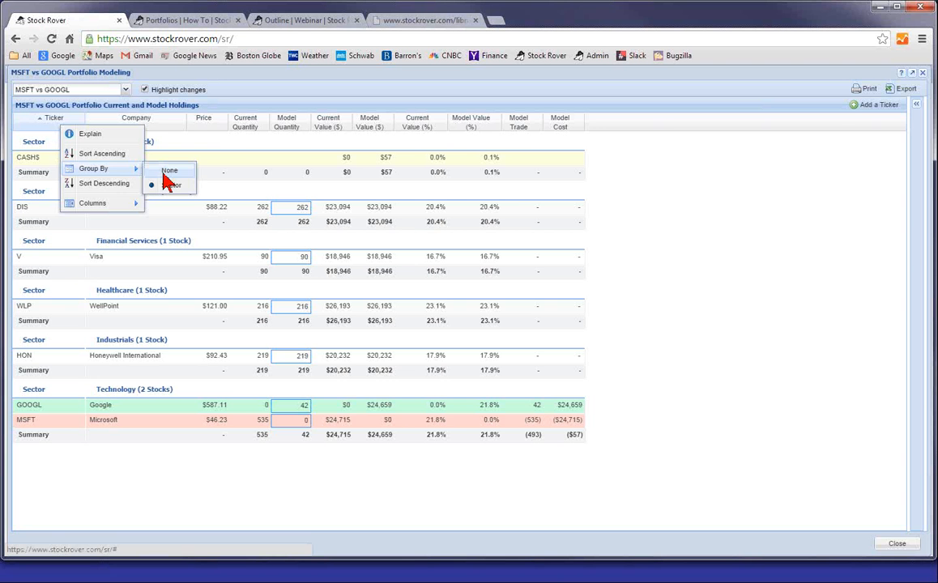
# Remove the sector grouping from the holdings table and reset the model portfolio
pyautogui.click(162, 176)
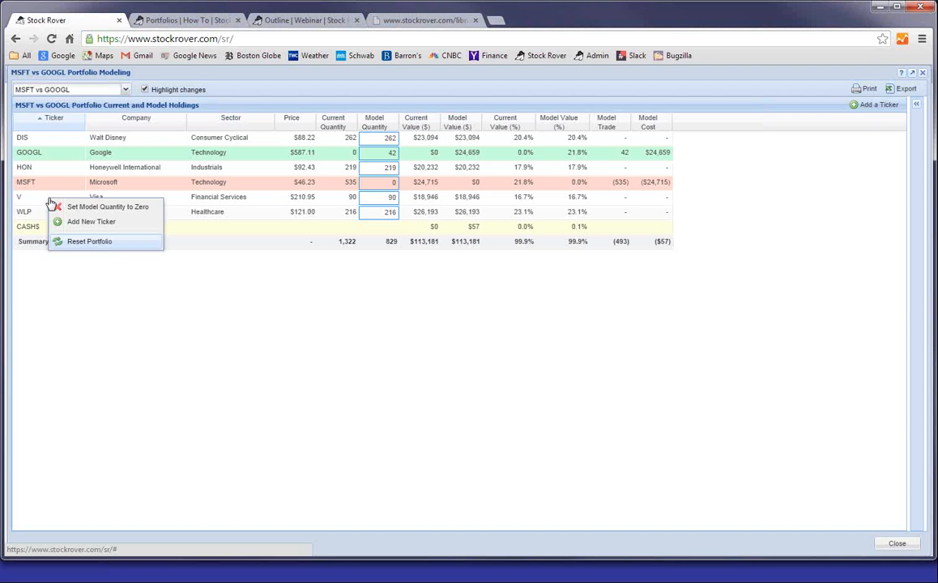
pyautogui.click(89, 240)
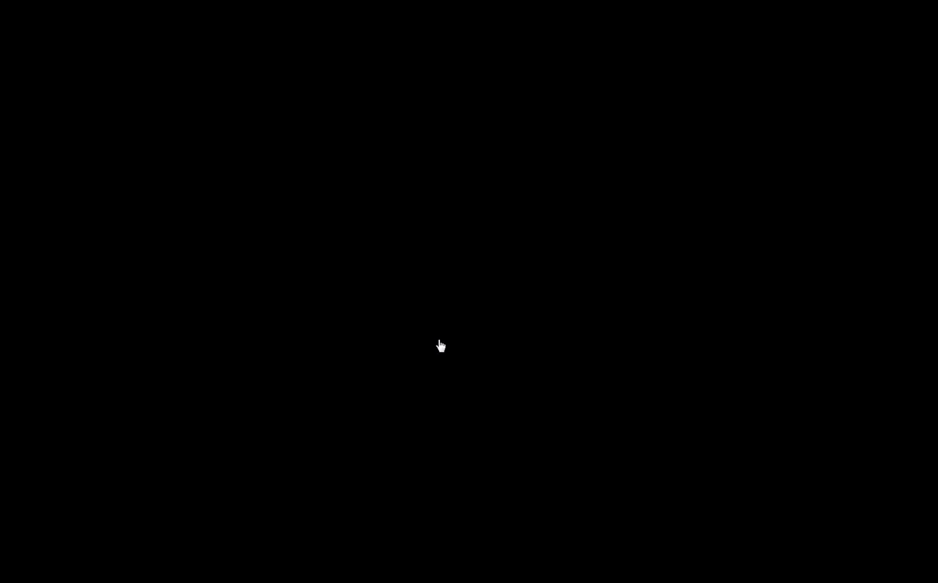
pyautogui.click(439, 345)
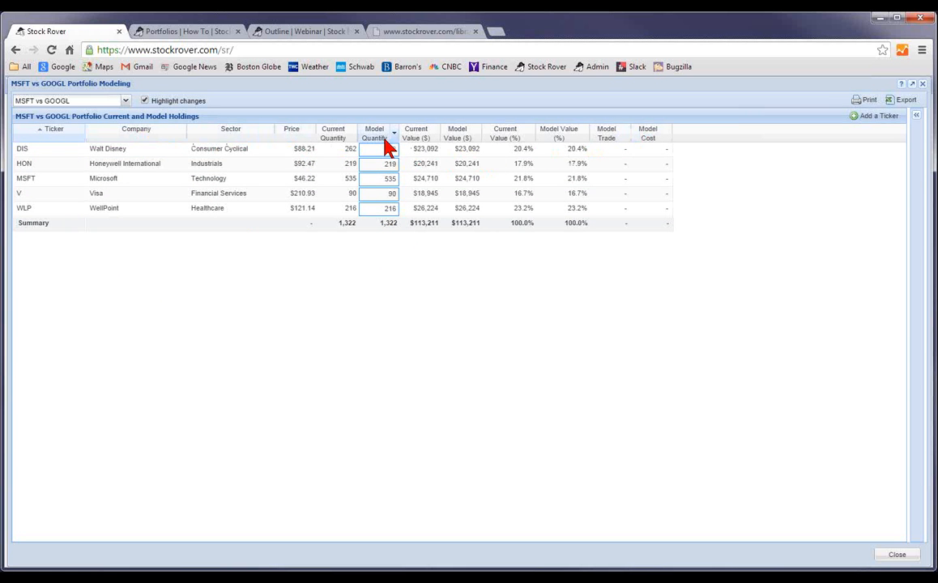
# Move the Model Quantity column after Current Value ($) and back beside Current Quantity, and show the Price column
pyautogui.moveTo(388, 140); pyautogui.dragTo(434, 170)
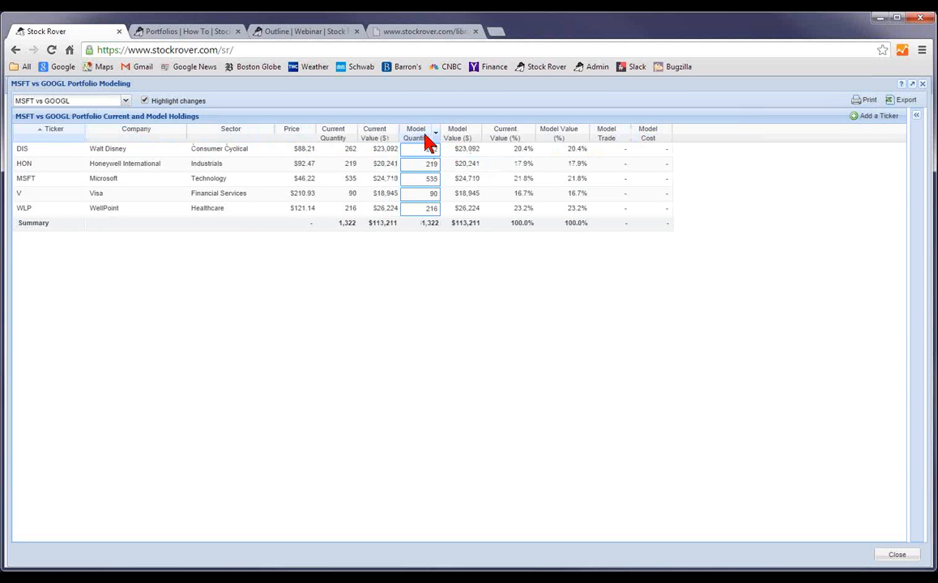
pyautogui.moveTo(416, 134); pyautogui.dragTo(356, 139)
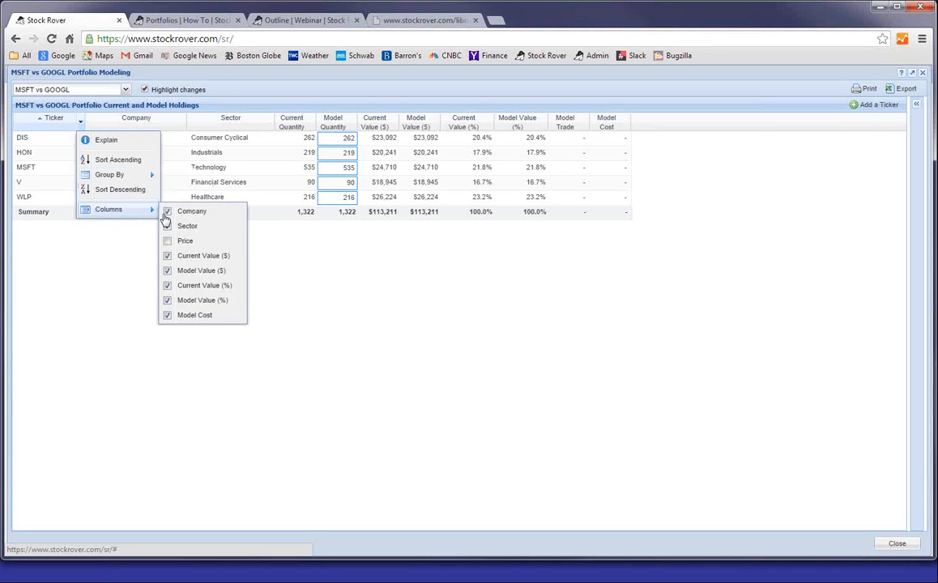
pyautogui.click(166, 240)
pyautogui.click(447, 368)
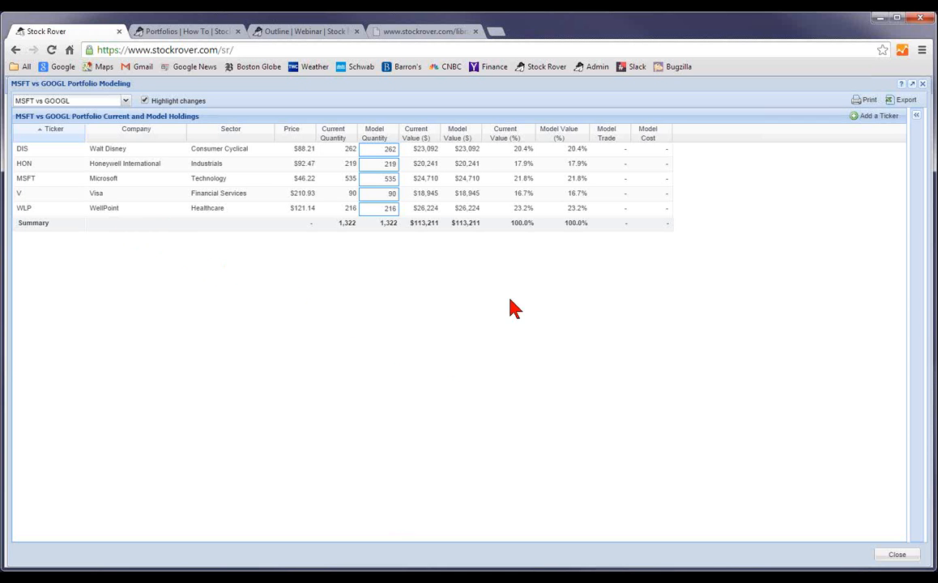
# Add the ticker GOOGL to the model portfolio with a model quantity of 42
pyautogui.click(856, 119)
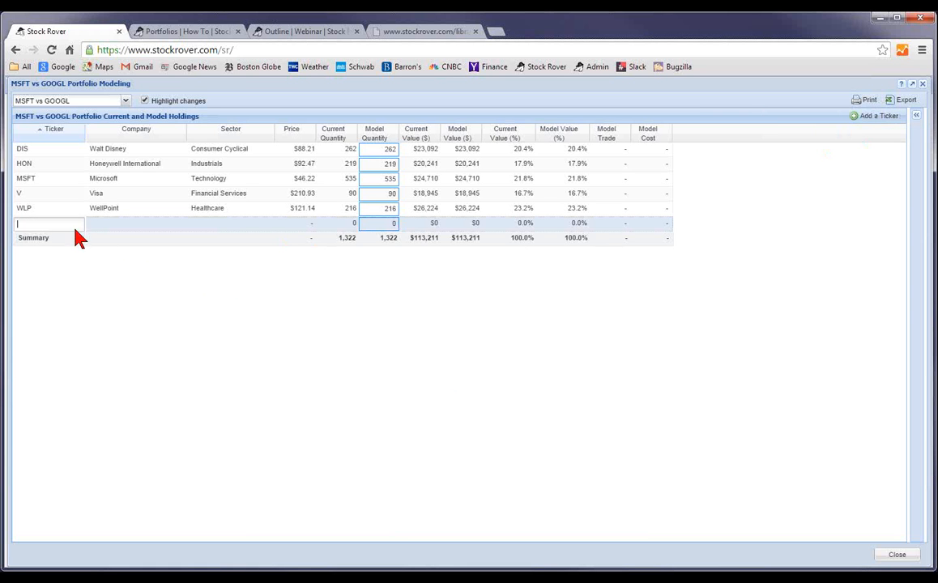
pyautogui.write('GOOGL')
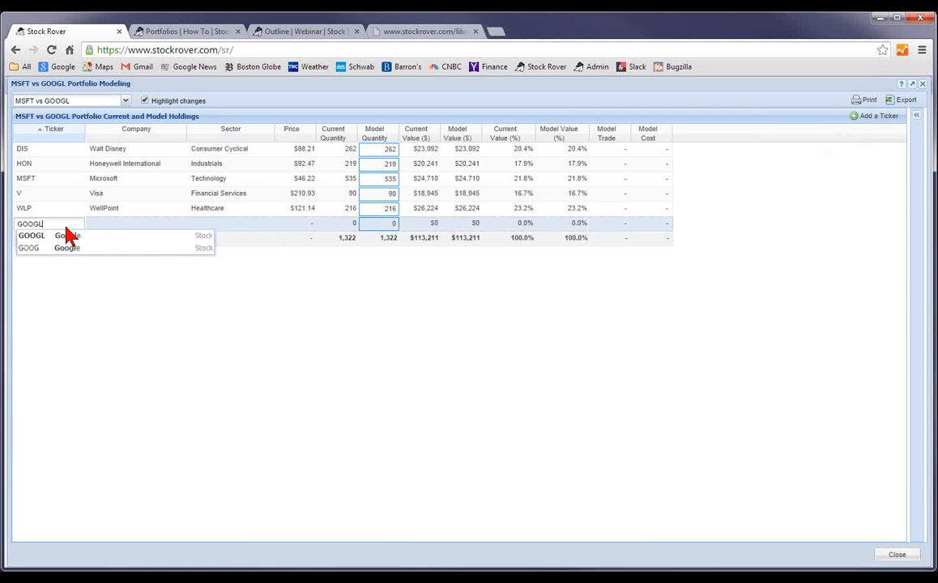
pyautogui.click(69, 235)
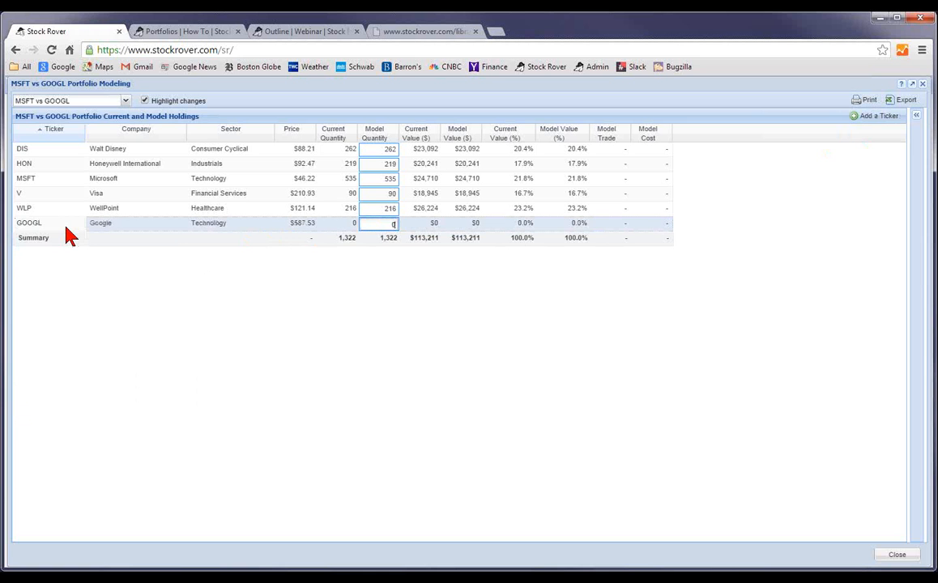
pyautogui.write('43')
pyautogui.press('Return')
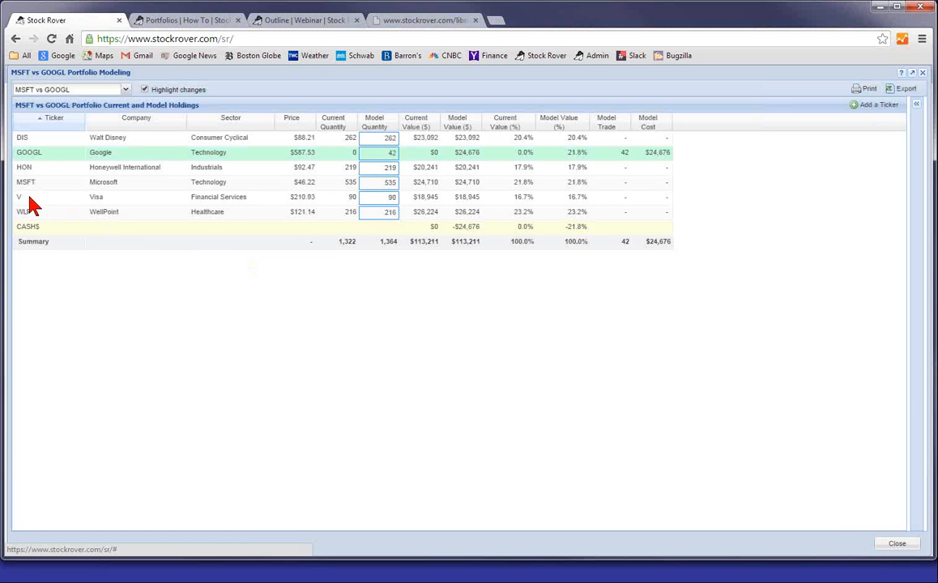
# Add the ticker AAPL to the model portfolio with a model quantity of 100, and remove it again
pyautogui.rightClick(30, 203)
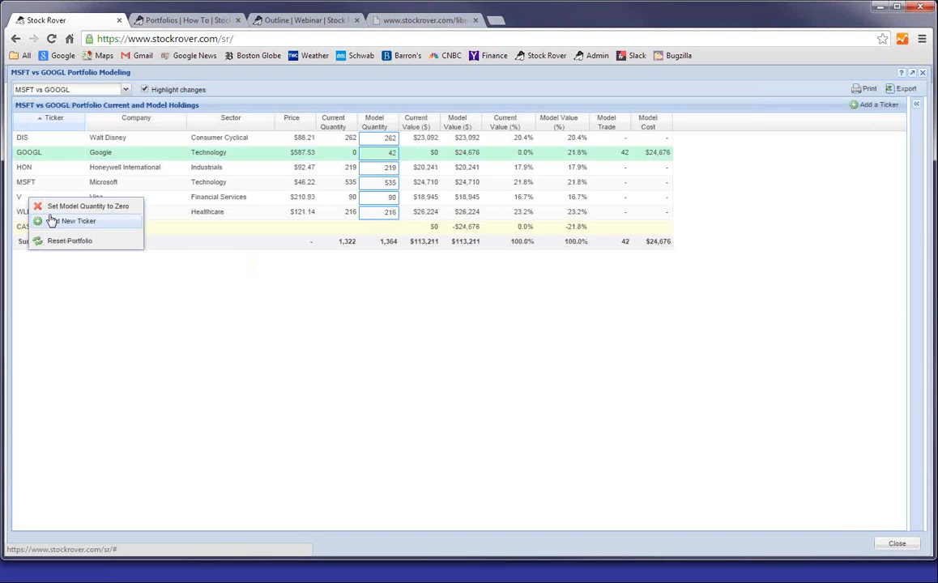
pyautogui.click(52, 222)
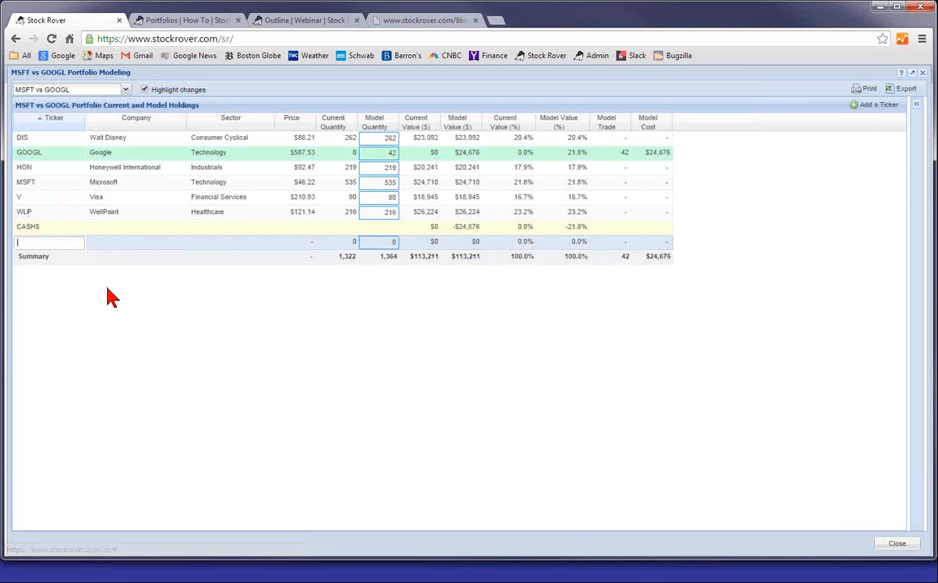
pyautogui.write('AAPL')
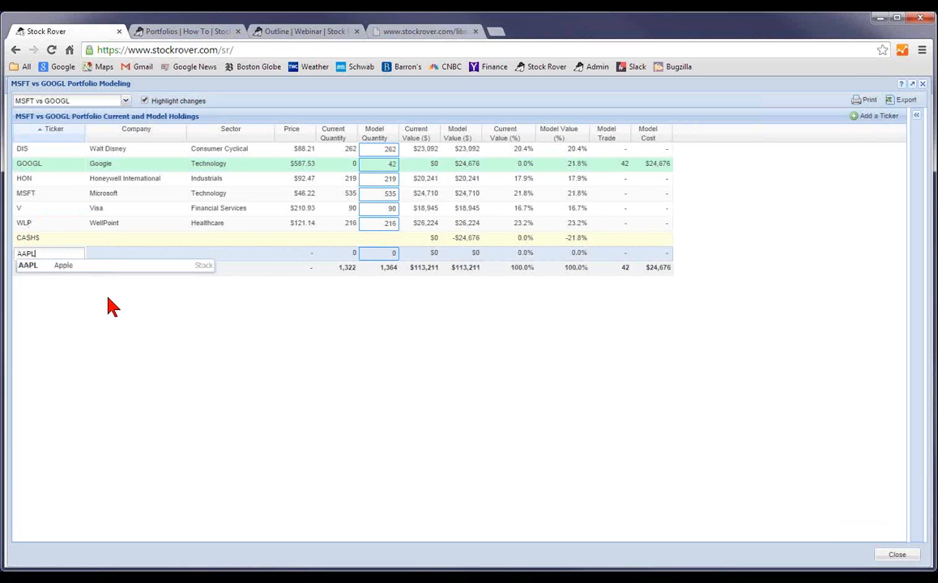
pyautogui.press('Return')
pyautogui.write('100')
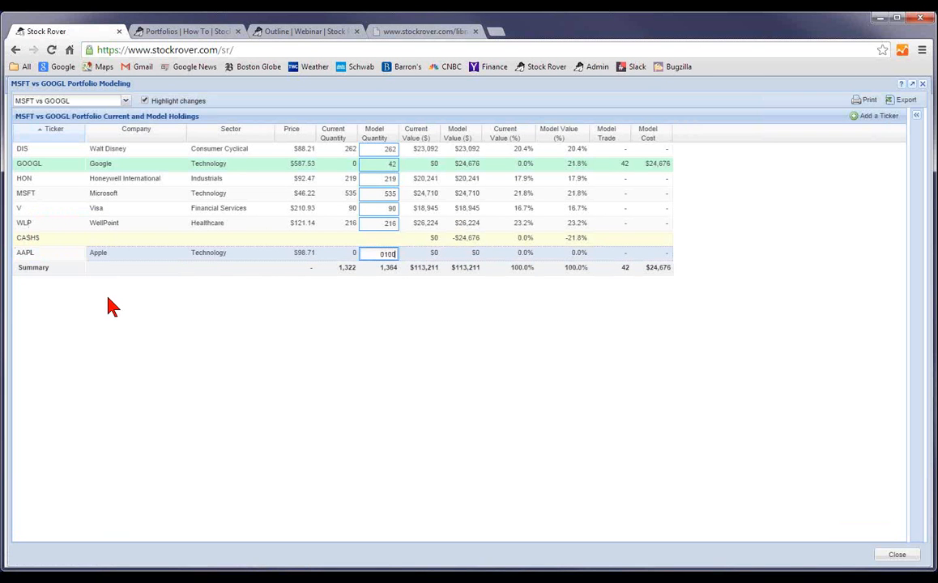
pyautogui.press('Return')
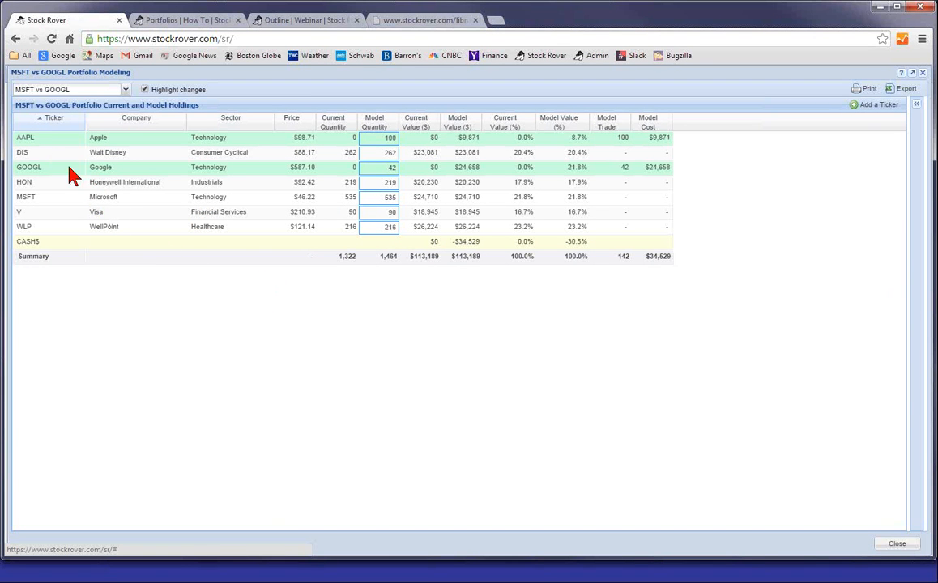
pyautogui.rightClick(49, 142)
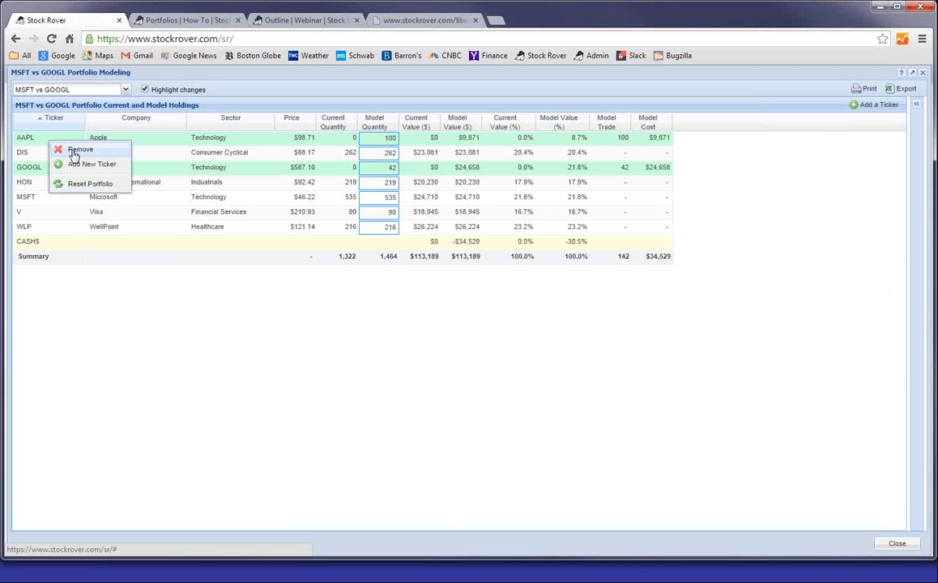
pyautogui.click(75, 151)
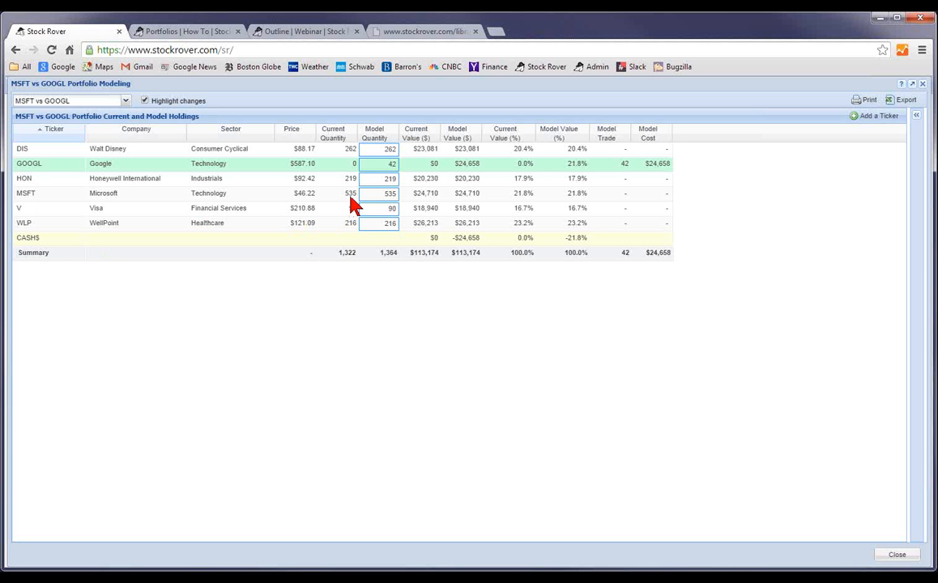
# Set the Microsoft holding's model quantity to zero
pyautogui.rightClick(51, 197)
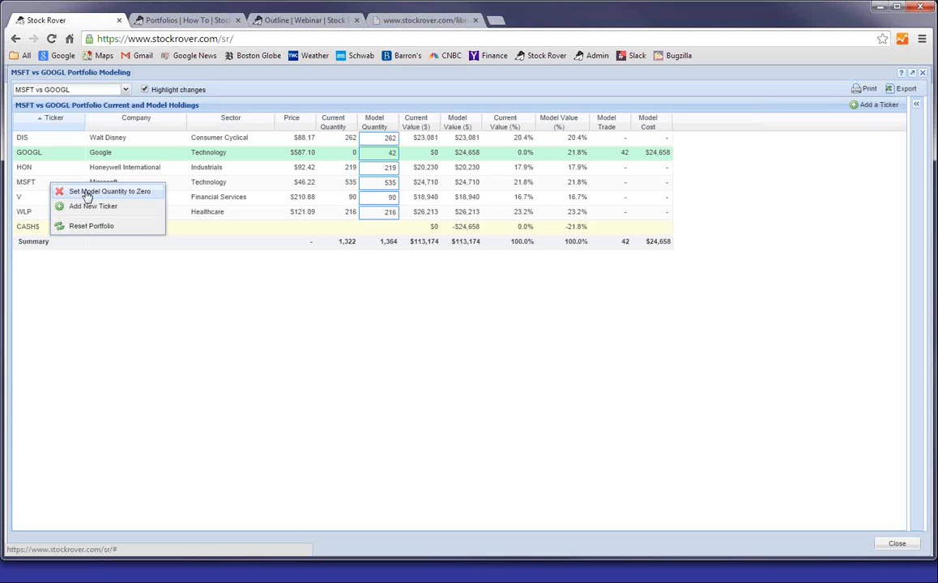
pyautogui.click(87, 195)
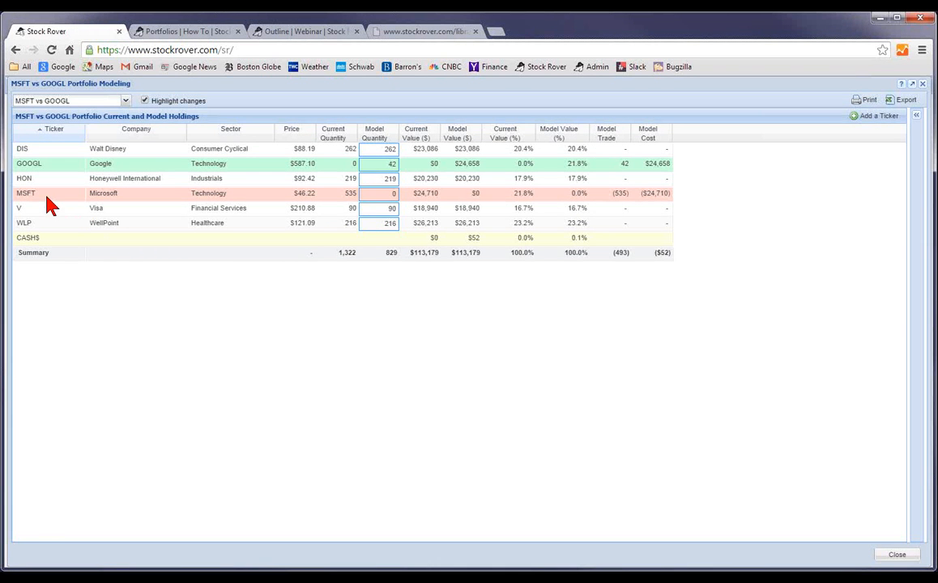
pyautogui.rightClick(49, 192)
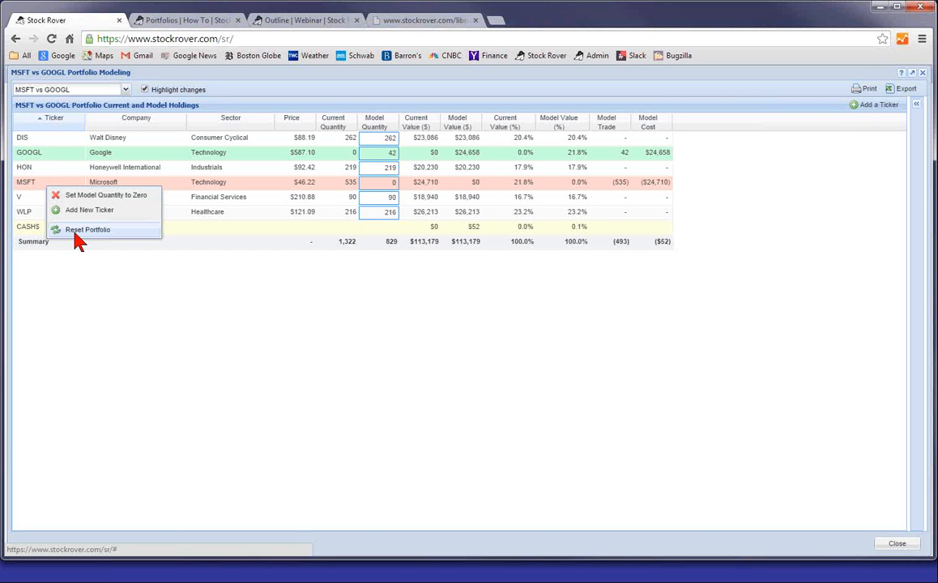
pyautogui.click(81, 230)
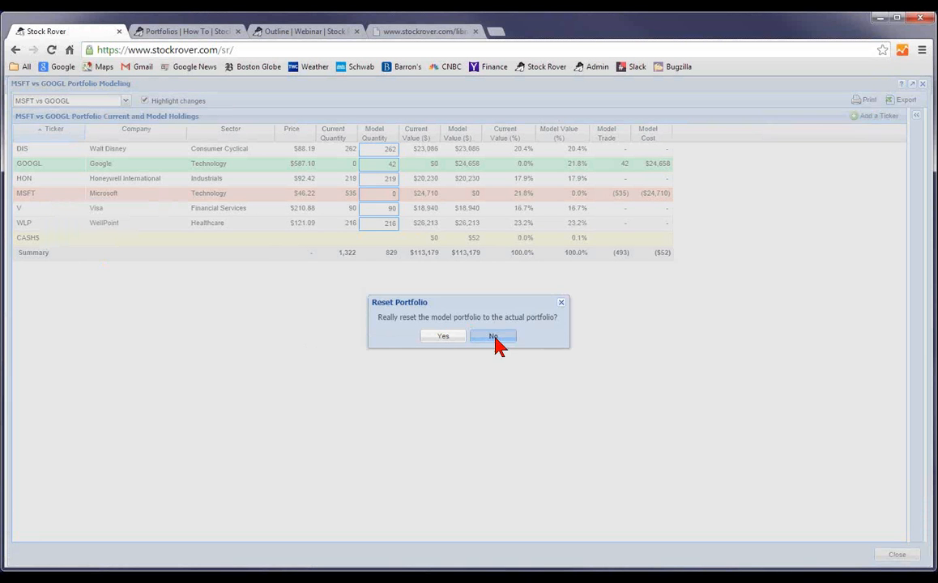
pyautogui.click(494, 338)
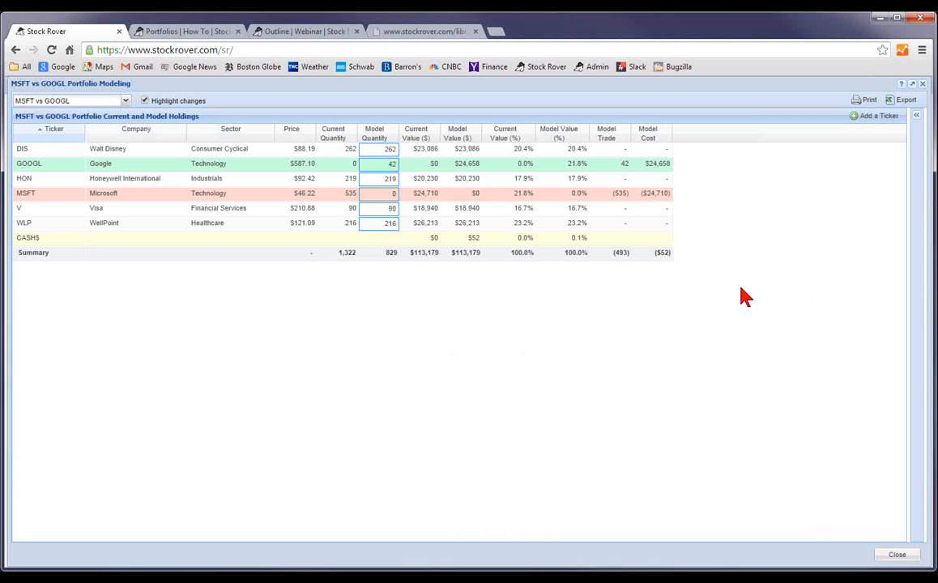
# Expand the actual versus model portfolio comparison and set the historical performance period to 3 Month
pyautogui.click(917, 118)
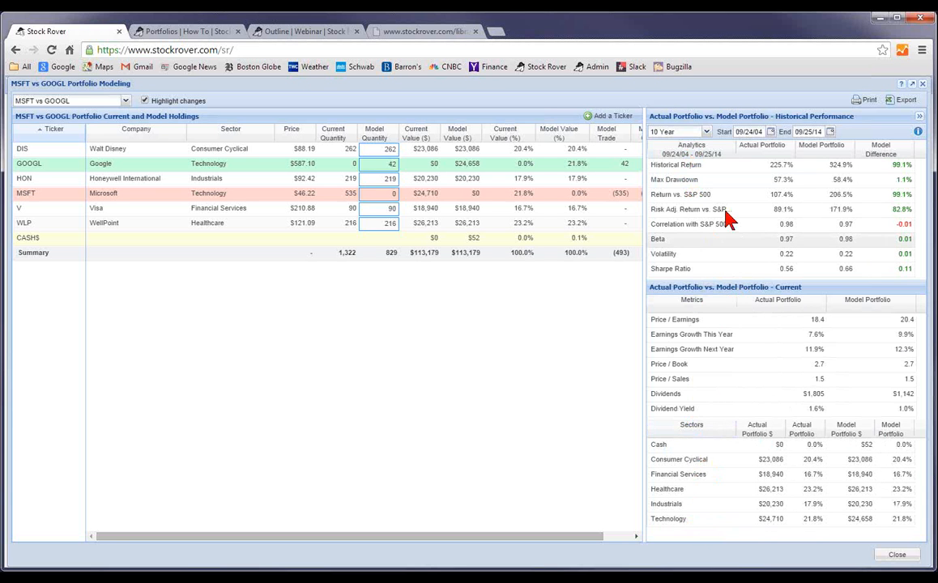
pyautogui.click(706, 133)
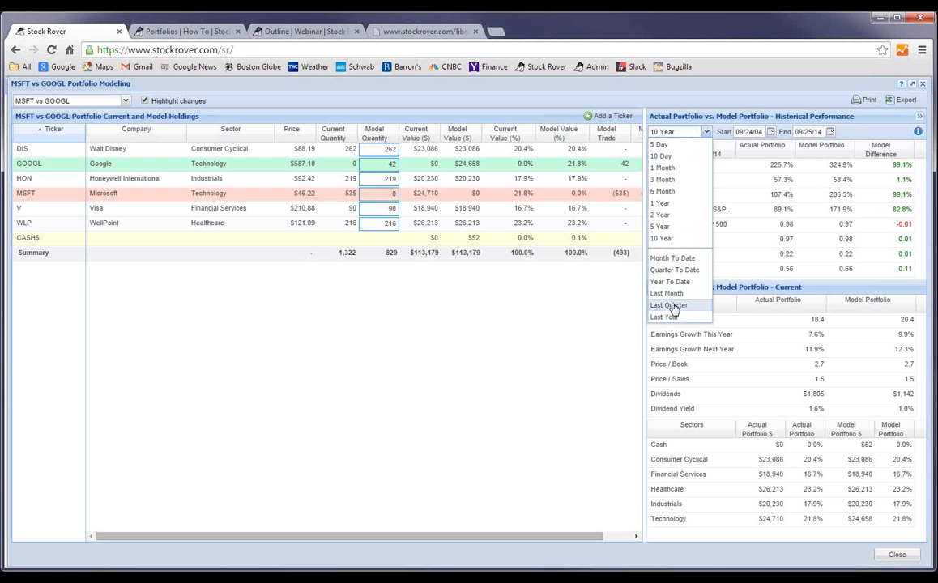
pyautogui.click(750, 95)
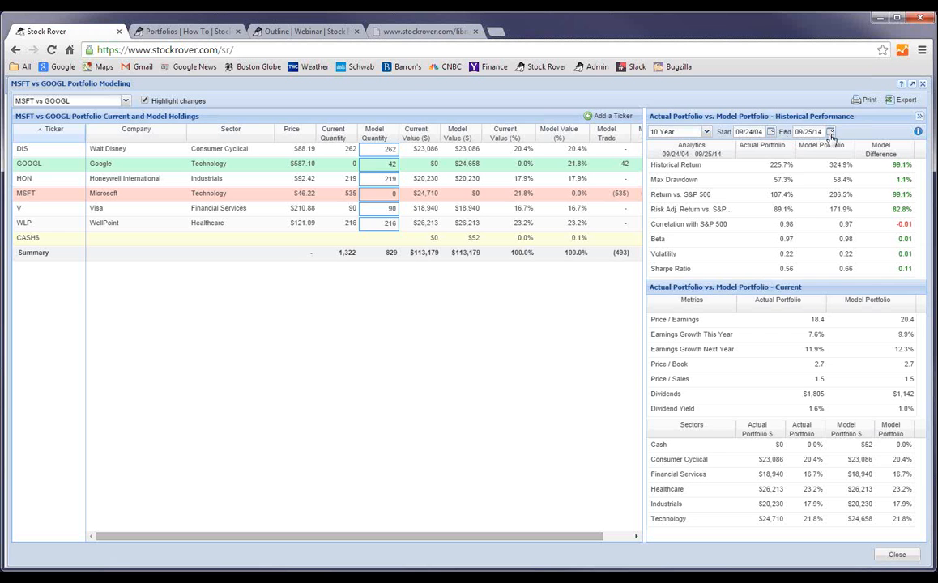
pyautogui.click(706, 131)
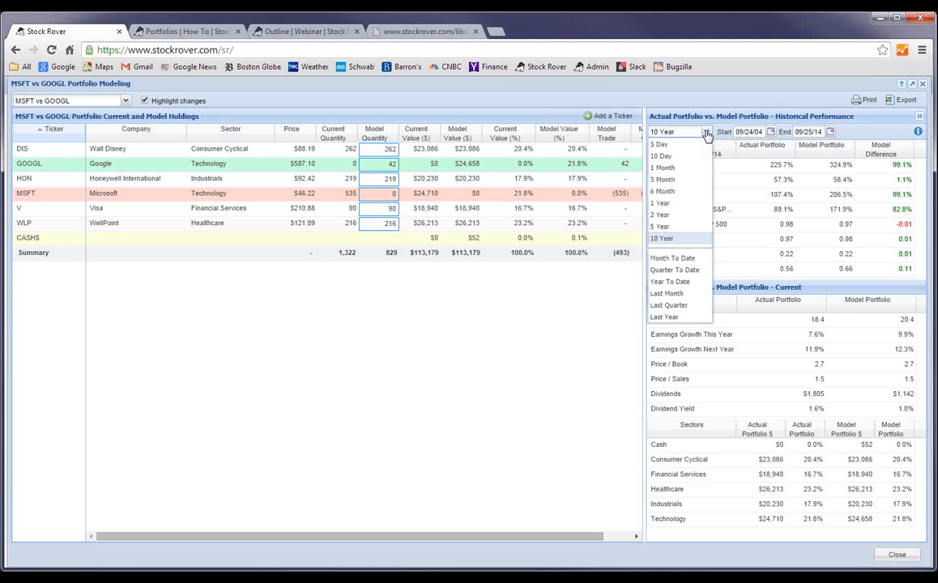
pyautogui.click(669, 179)
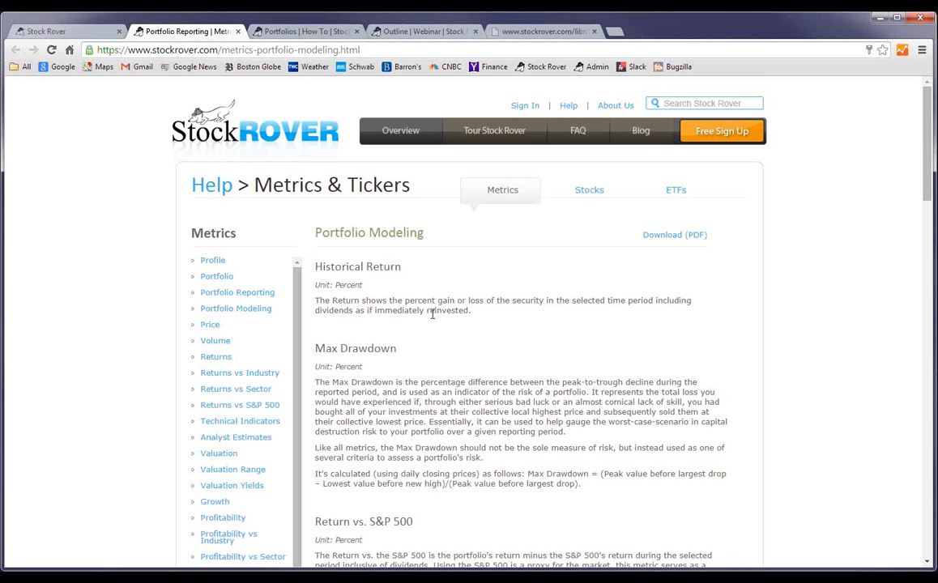
# Look through the Portfolio Modeling metric definitions on the help page and return to the portfolio modeling view
pyautogui.scroll(-10, 538, 340)
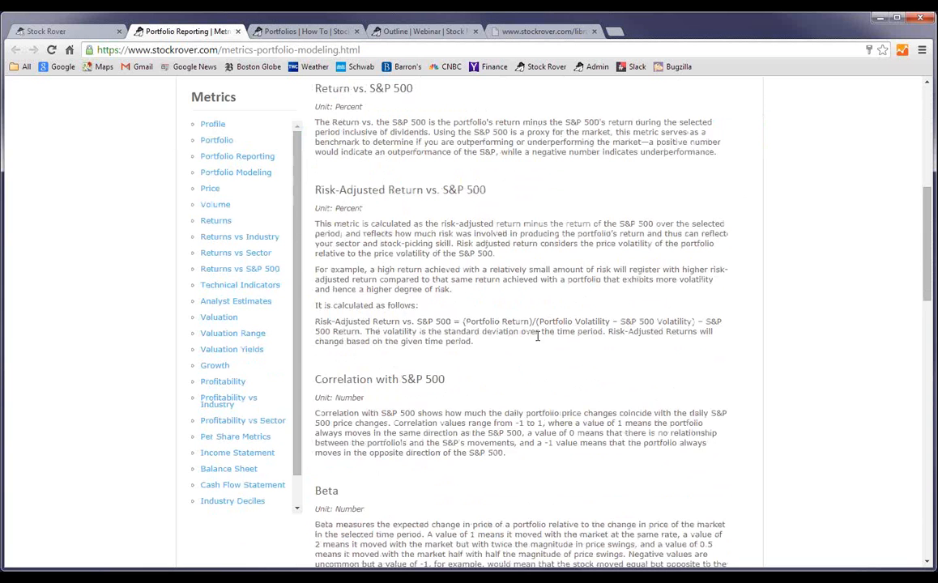
pyautogui.scroll(-6, 537, 336)
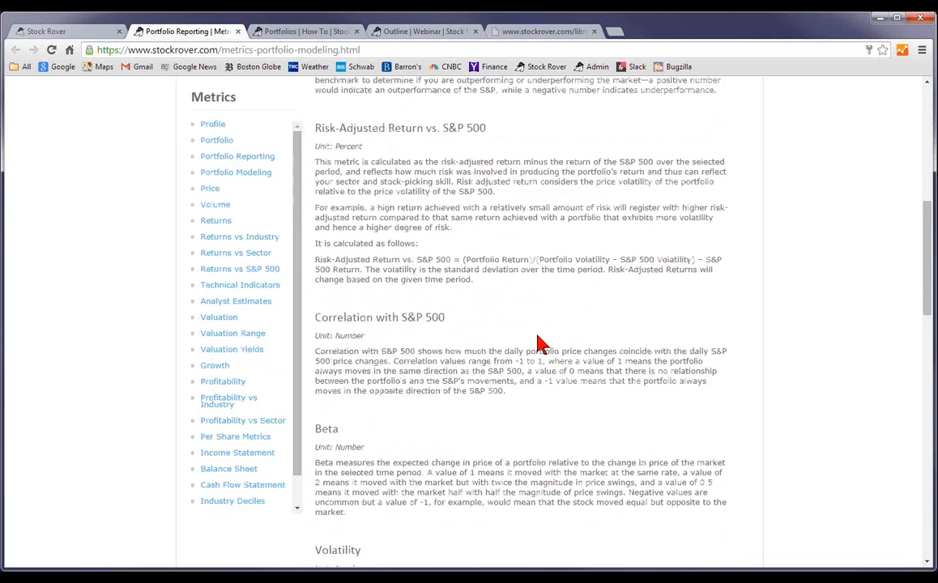
pyautogui.scroll(-9, 538, 342)
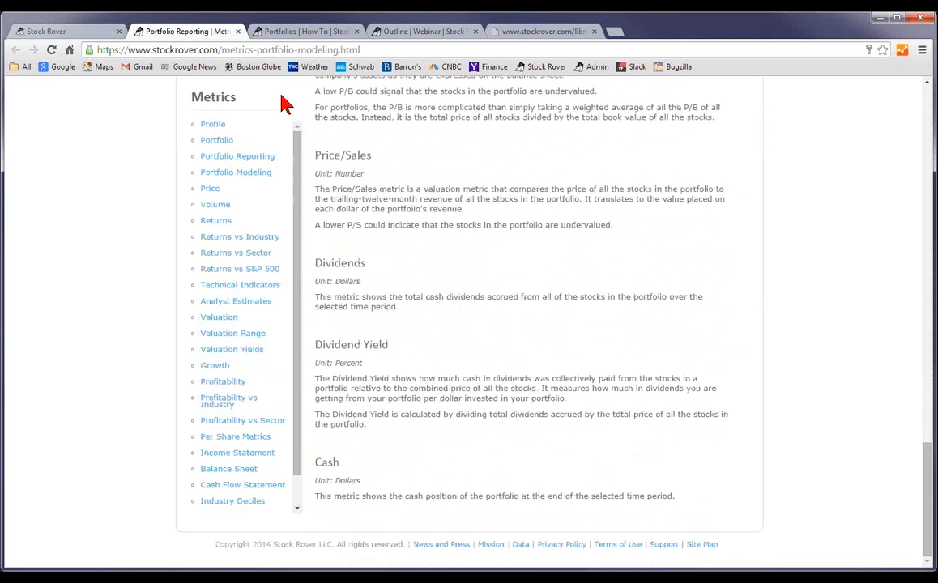
pyautogui.click(65, 31)
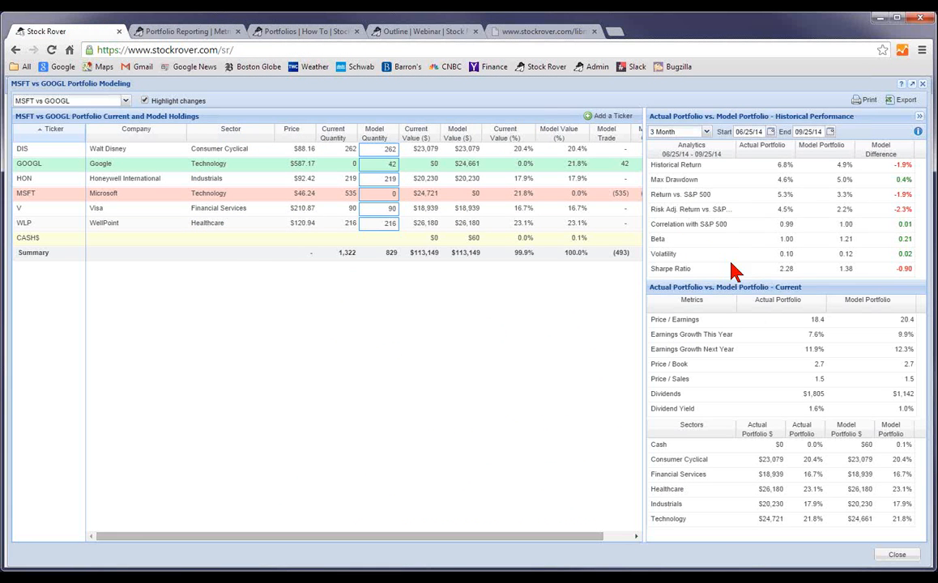
# Set the historical performance period to 1 Year and widen the Analytics column and the comparison area so the metric names fit
pyautogui.click(706, 131)
pyautogui.click(660, 202)
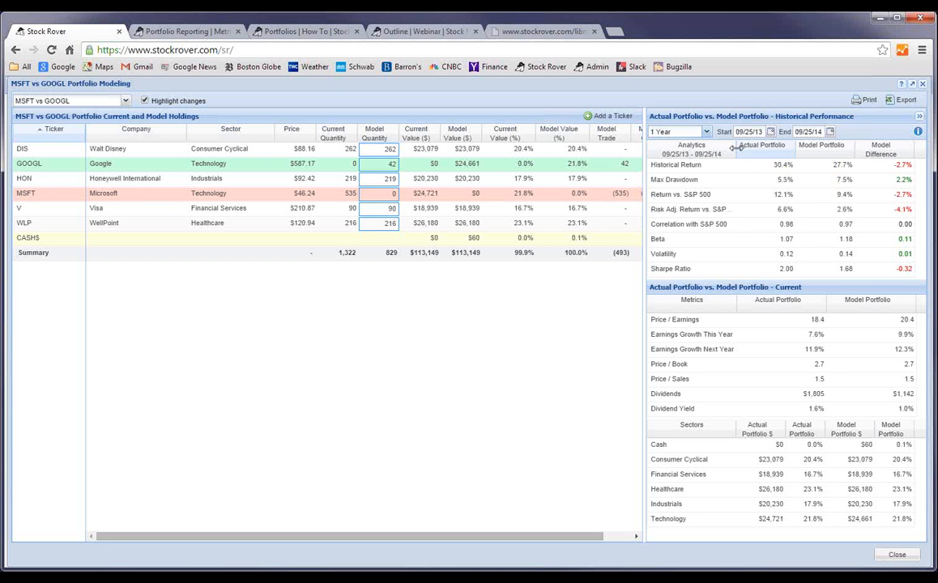
pyautogui.moveTo(737, 151); pyautogui.dragTo(753, 150)
pyautogui.moveTo(642, 139); pyautogui.dragTo(627, 139)
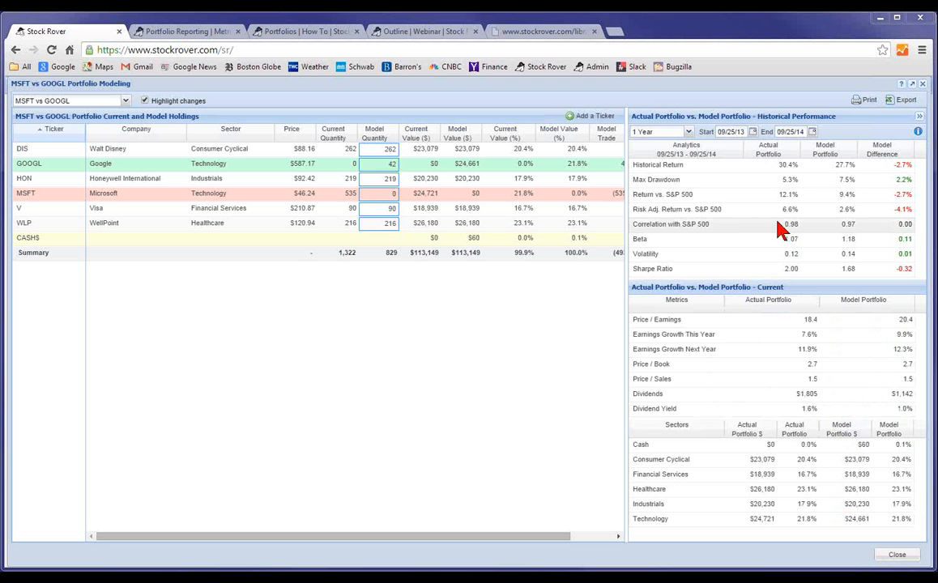
# Compare the actual and model portfolios' historical performance over 3 Month, 6 Month, 1 Year, 2 Year and finally 5 Year periods
pyautogui.click(688, 132)
pyautogui.click(655, 180)
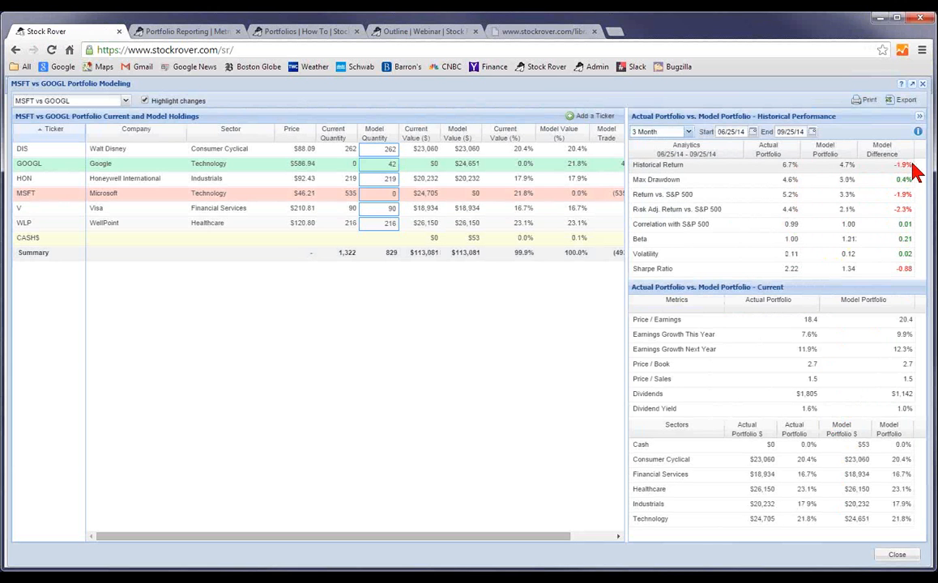
pyautogui.click(687, 132)
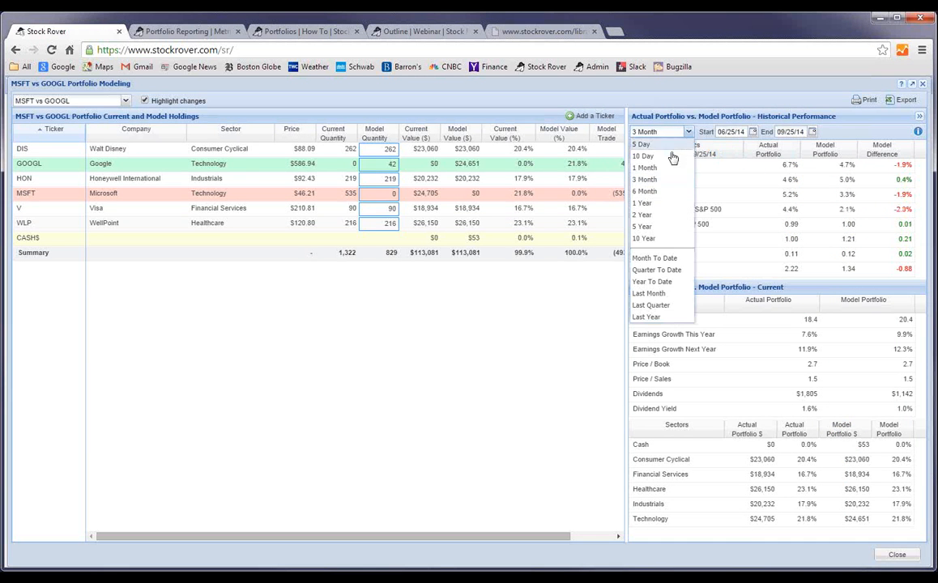
pyautogui.click(648, 191)
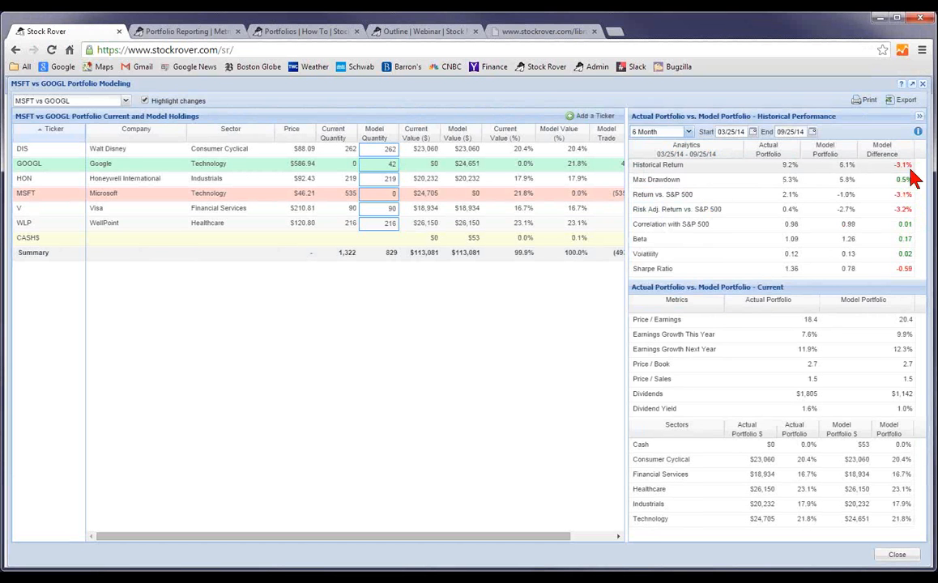
pyautogui.click(687, 132)
pyautogui.click(647, 204)
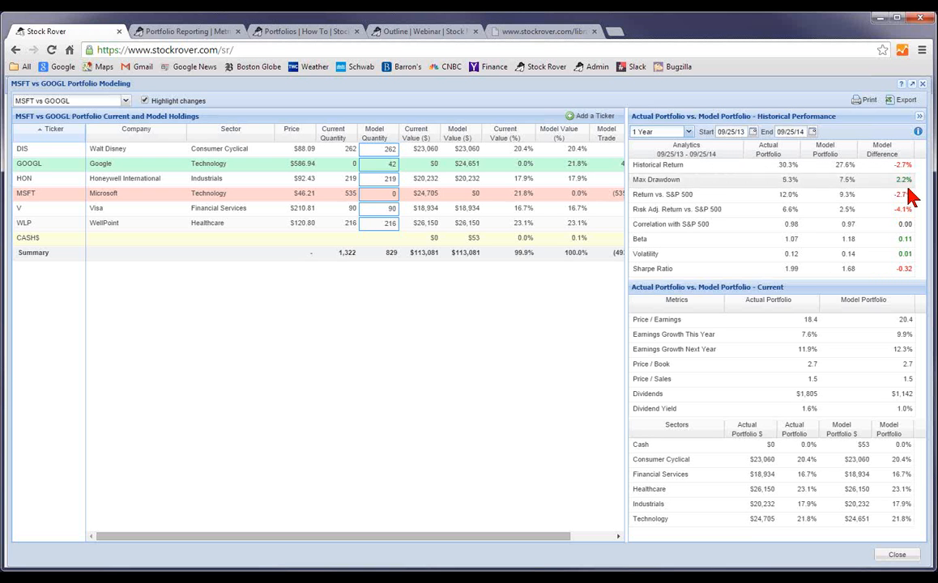
pyautogui.click(688, 132)
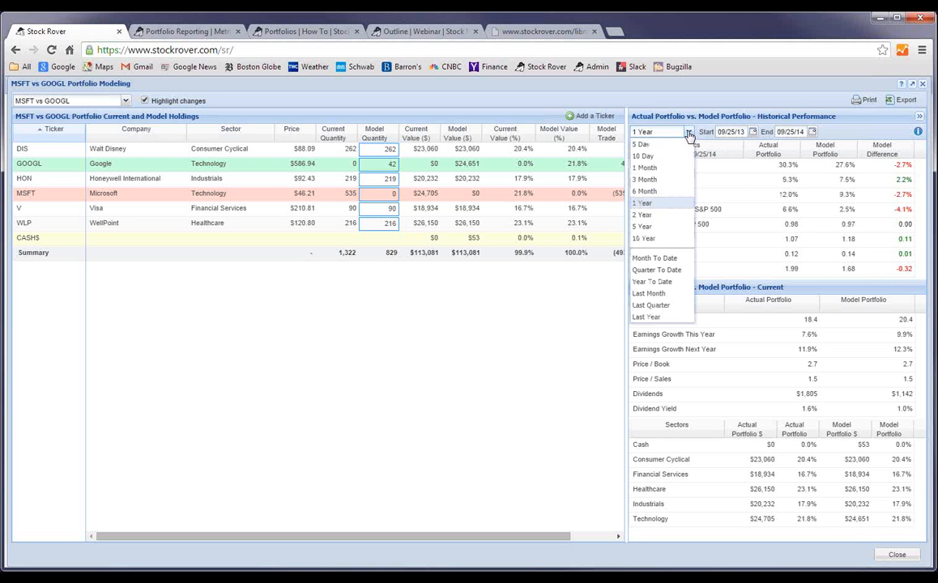
pyautogui.click(648, 215)
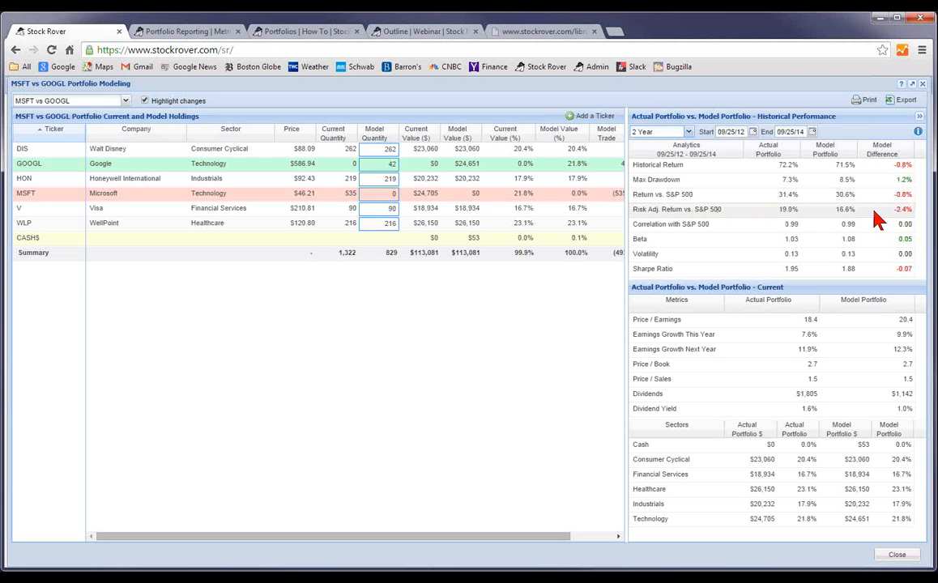
pyautogui.click(688, 131)
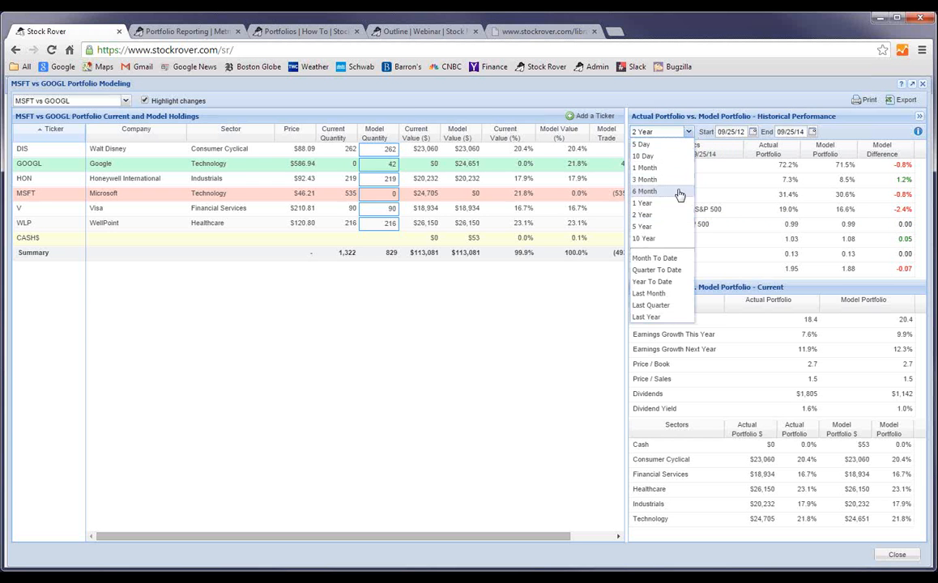
pyautogui.click(656, 227)
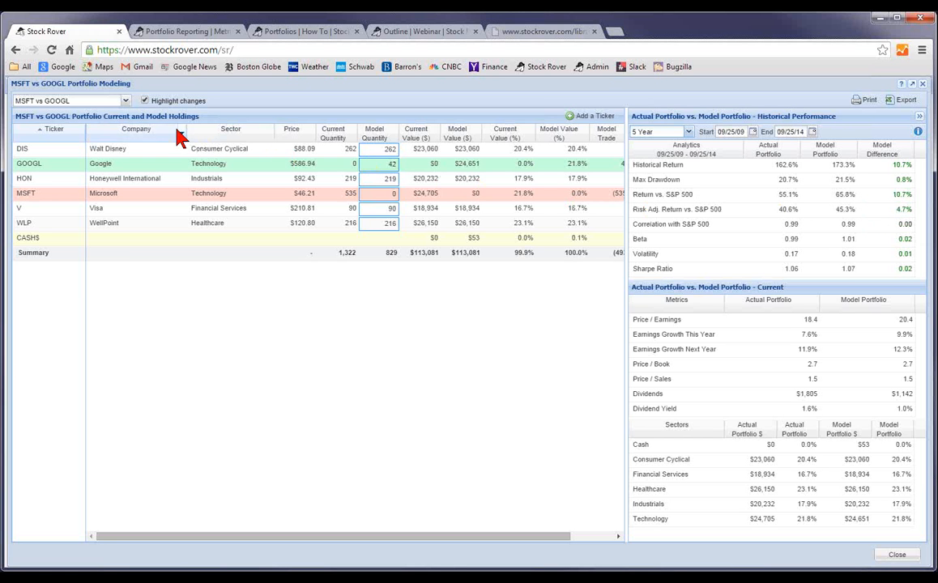
# Switch to the Sector Balance portfolio and set the model quantity of GILD to 1,362
pyautogui.click(125, 102)
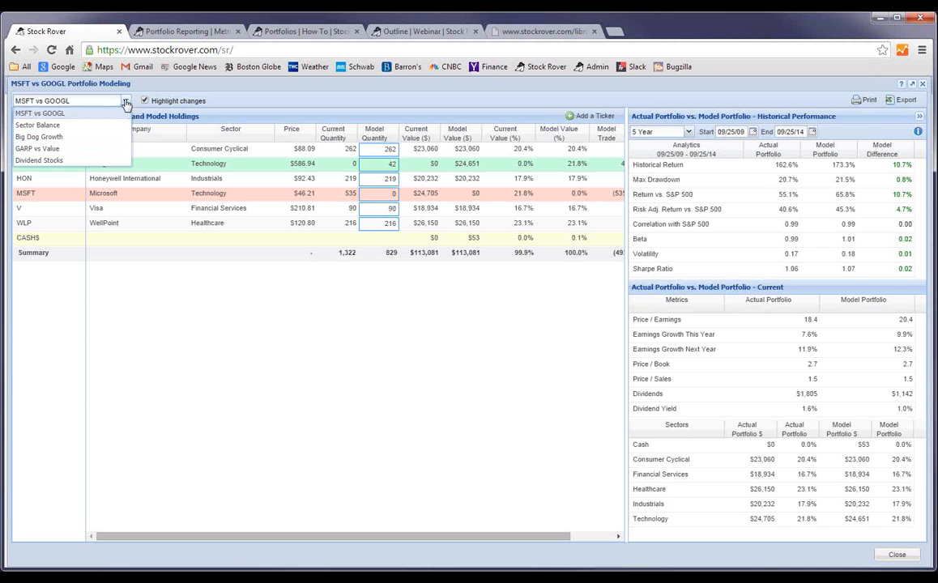
pyautogui.click(85, 125)
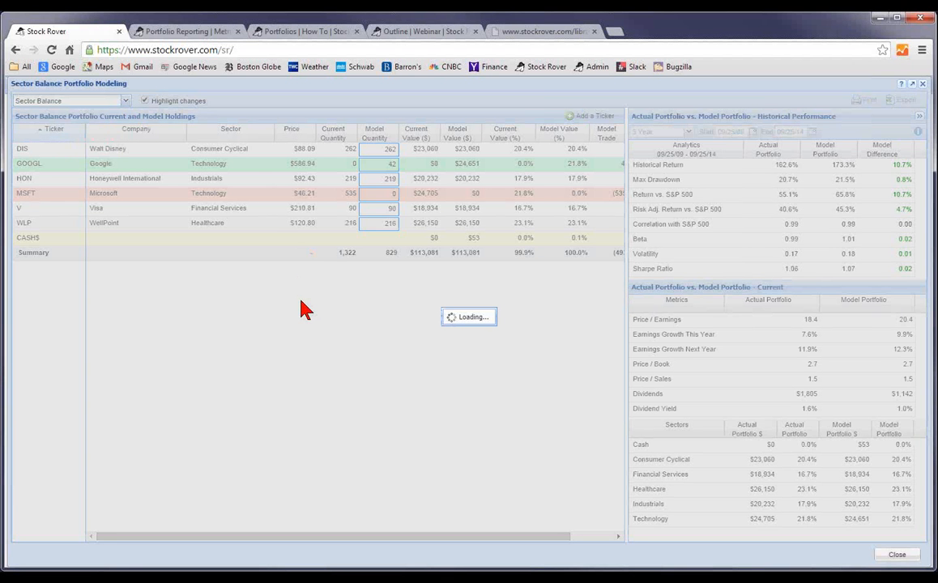
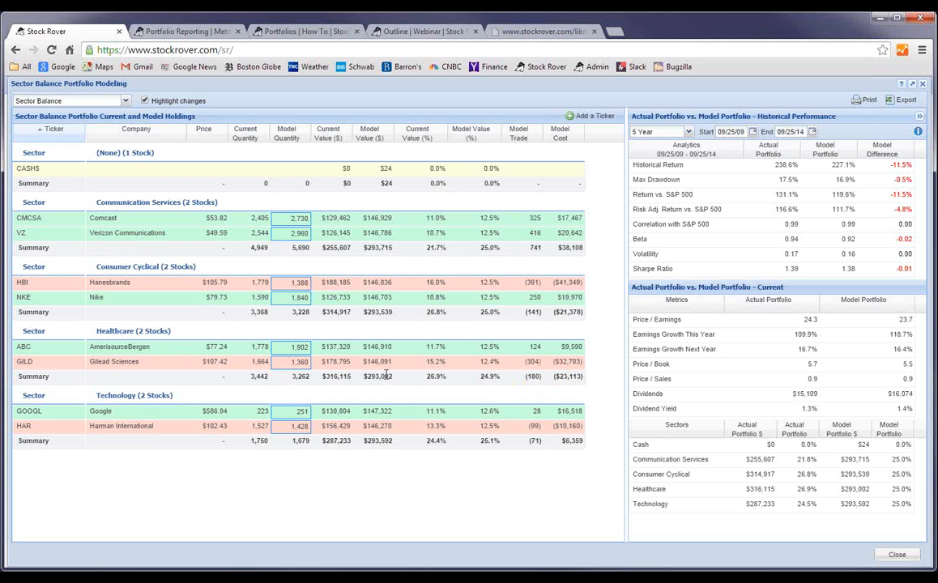
pyautogui.click(307, 366)
pyautogui.press('BackSpace')
pyautogui.press('BackSpace')
pyautogui.press('BackSpace')
pyautogui.press('BackSpace')
pyautogui.press('BackSpace')
pyautogui.press('BackSpace')
pyautogui.press('BackSpace')
pyautogui.press('BackSpace')
pyautogui.write('2')
pyautogui.press('Return')
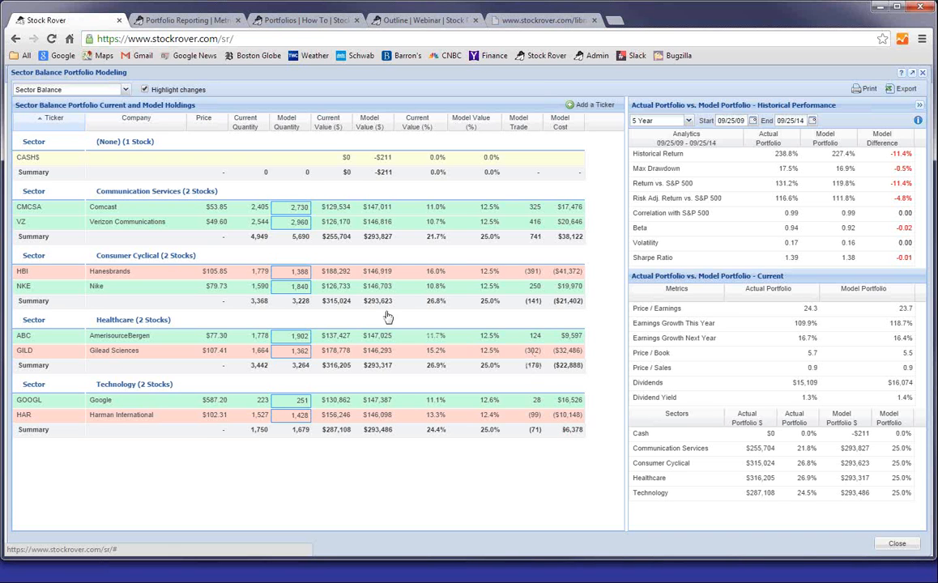
# Switch to the Big Dog Growth portfolio and compare actual and model historical performance over 1 Year, 2 Year and 5 Year periods
pyautogui.click(126, 90)
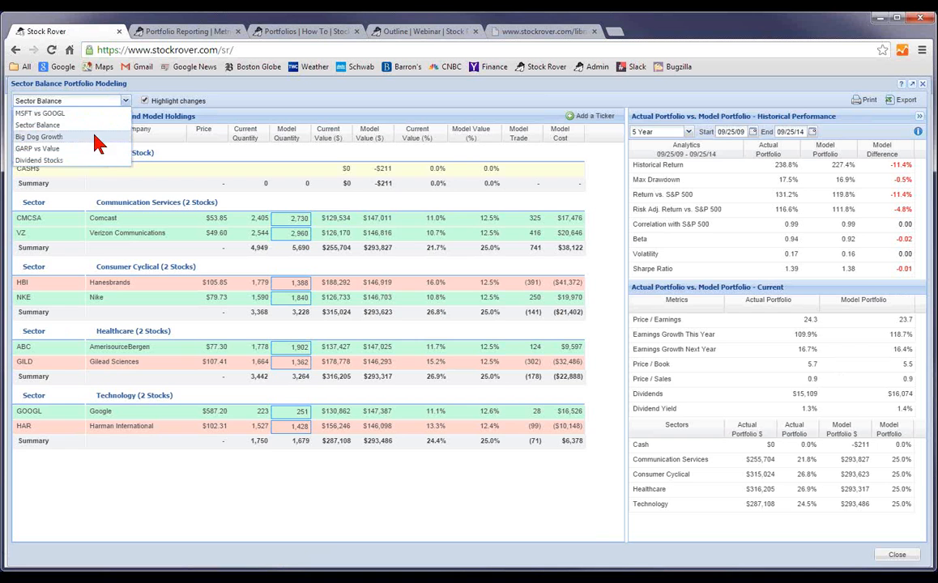
pyautogui.click(94, 137)
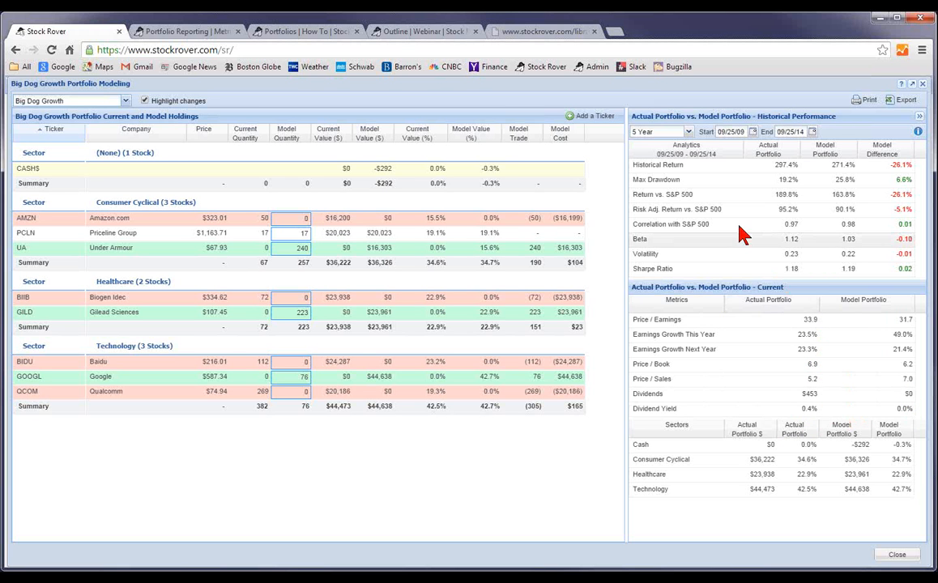
pyautogui.click(687, 132)
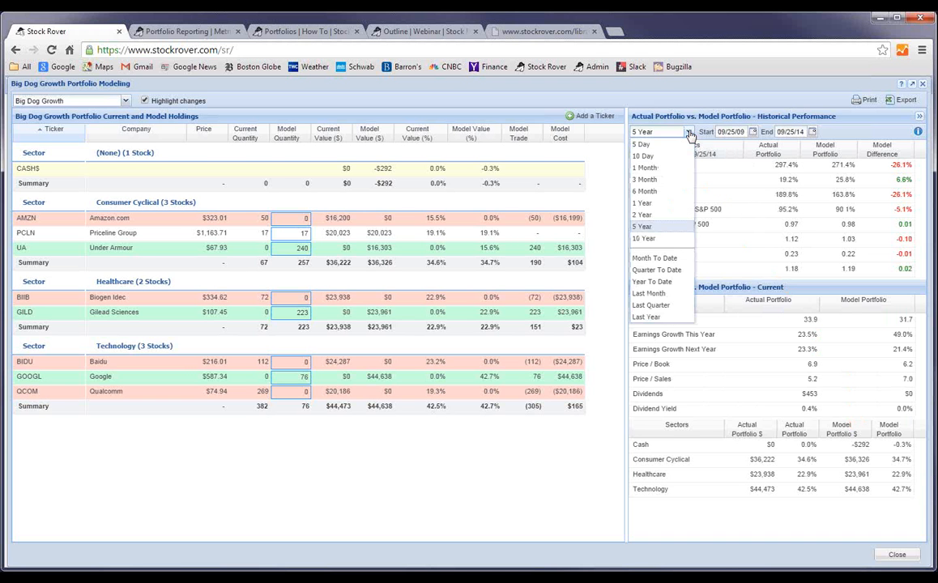
pyautogui.click(652, 193)
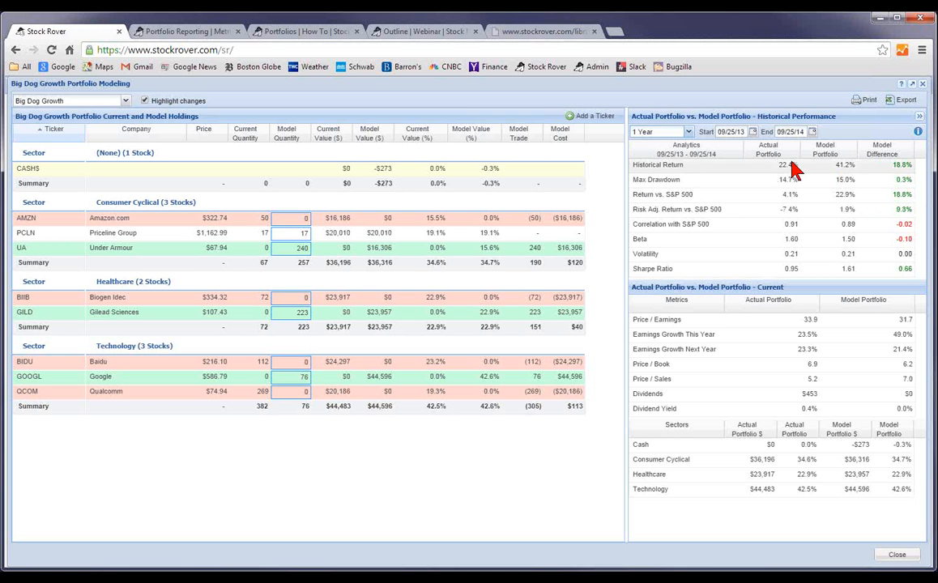
pyautogui.click(688, 133)
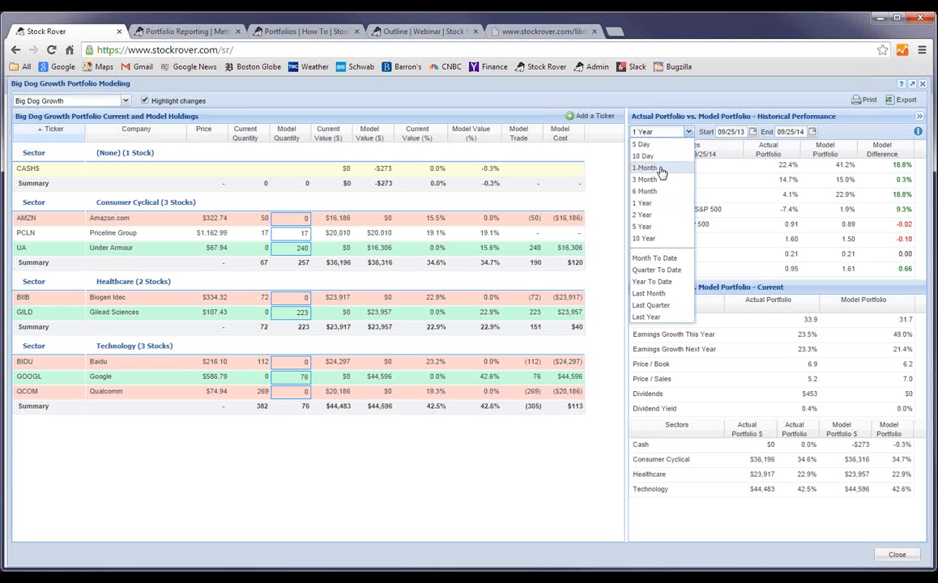
pyautogui.click(644, 217)
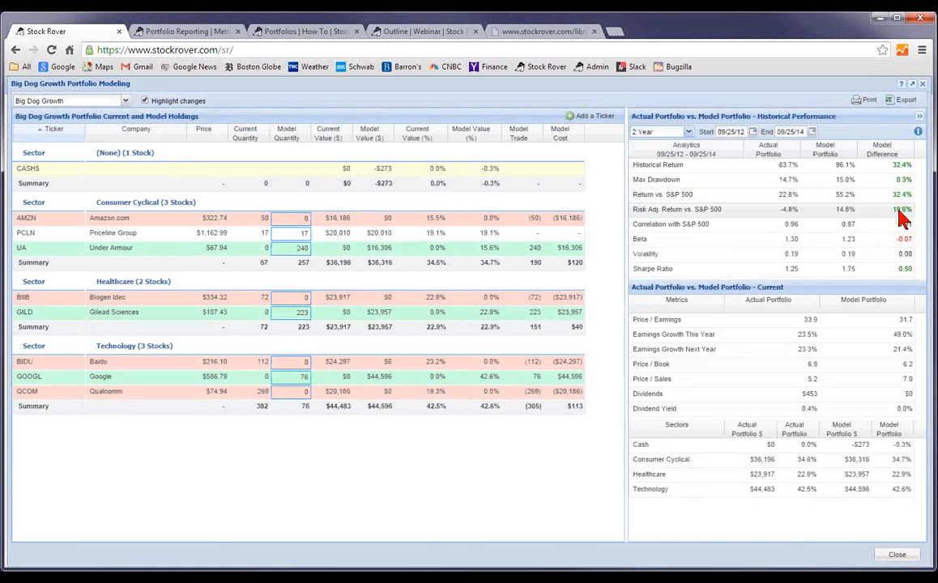
pyautogui.click(689, 132)
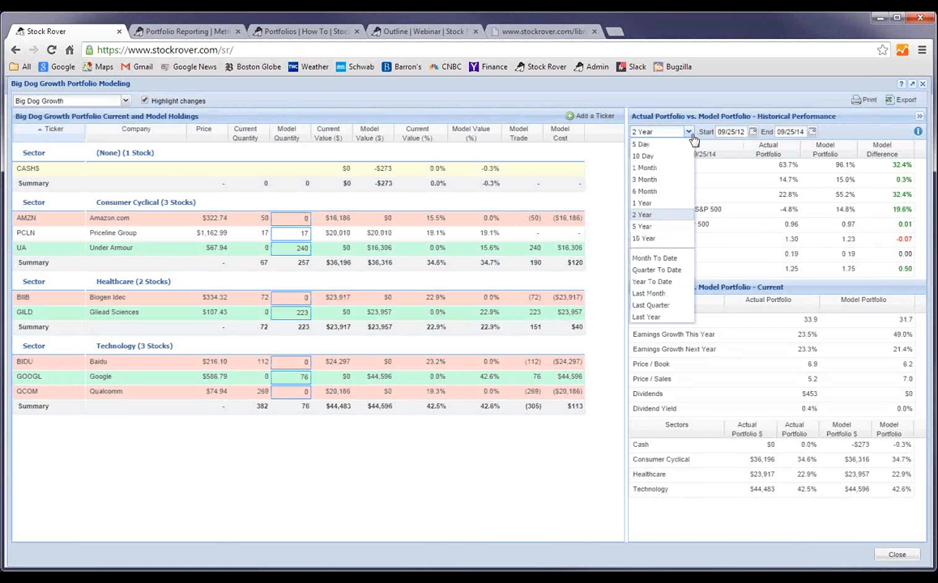
pyautogui.click(658, 228)
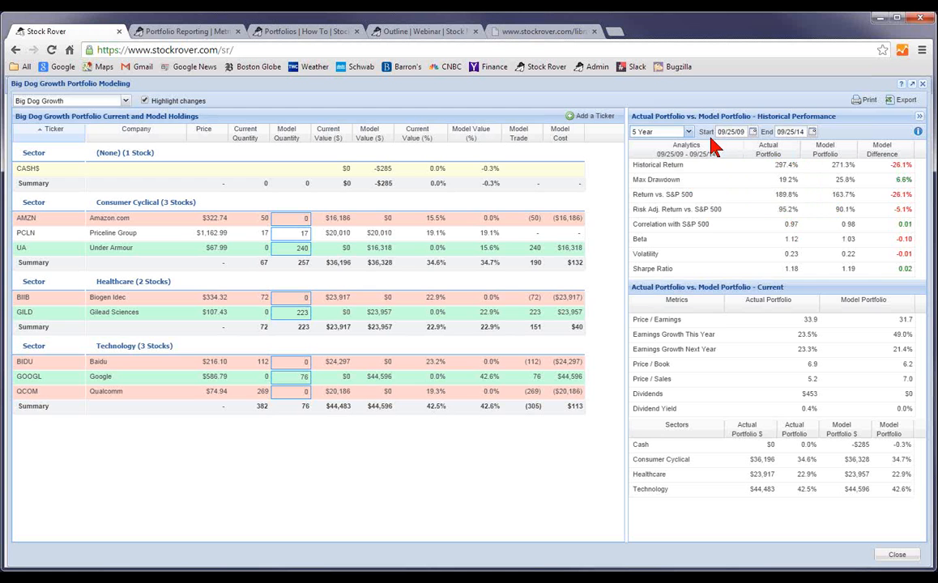
pyautogui.click(689, 132)
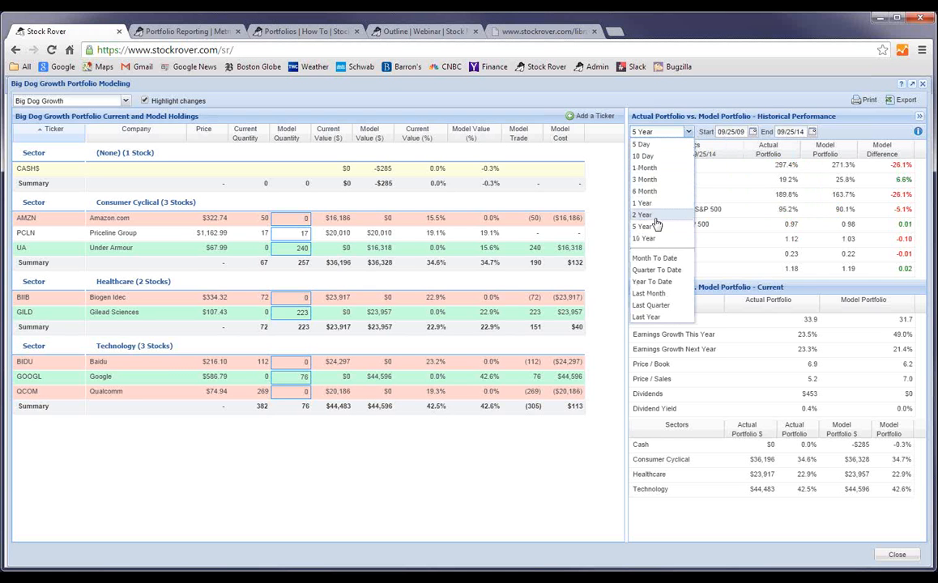
pyautogui.click(740, 110)
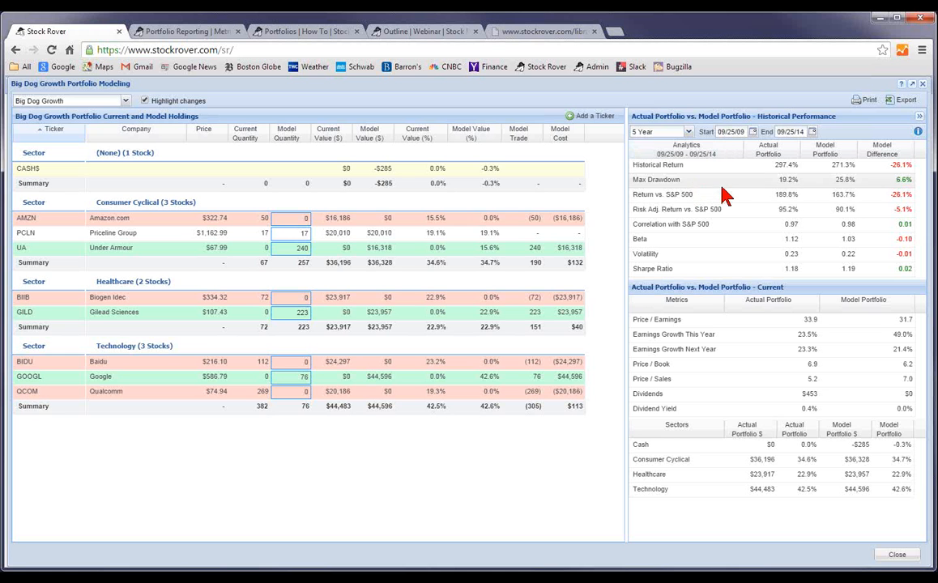
# Switch to the GARP vs Value portfolio and look through its current and model holdings in every sector down to Technology
pyautogui.click(125, 101)
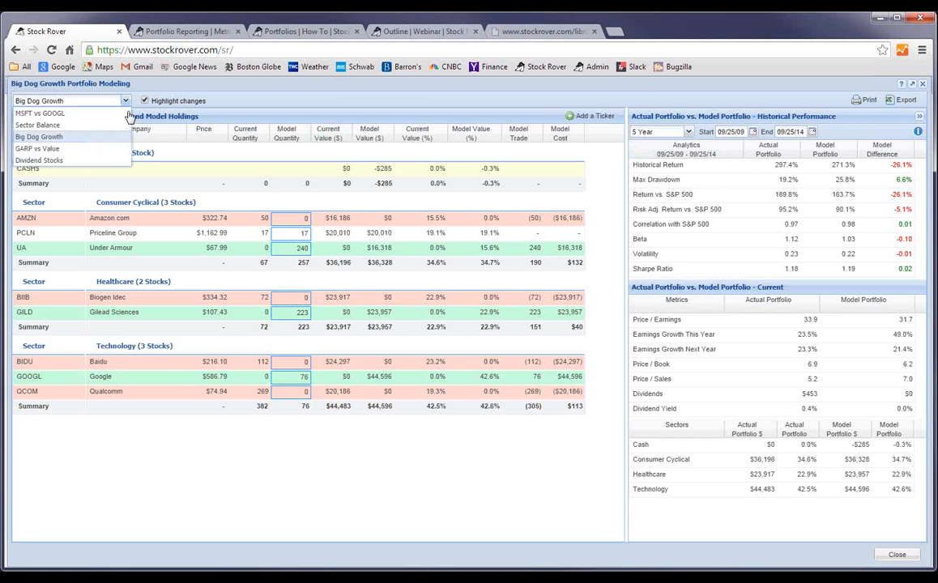
pyautogui.click(81, 149)
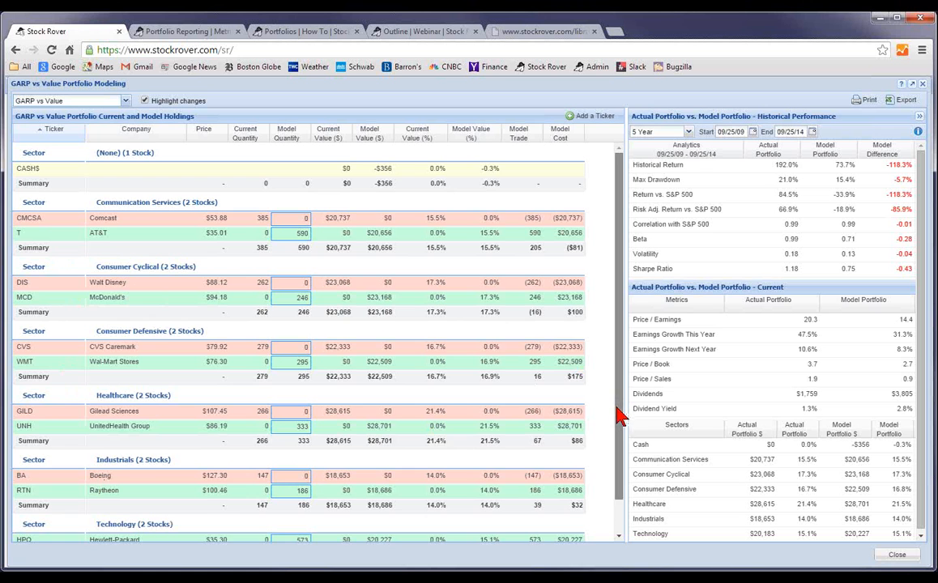
pyautogui.scroll(-1, 617, 425)
pyautogui.moveTo(617, 426); pyautogui.dragTo(613, 428)
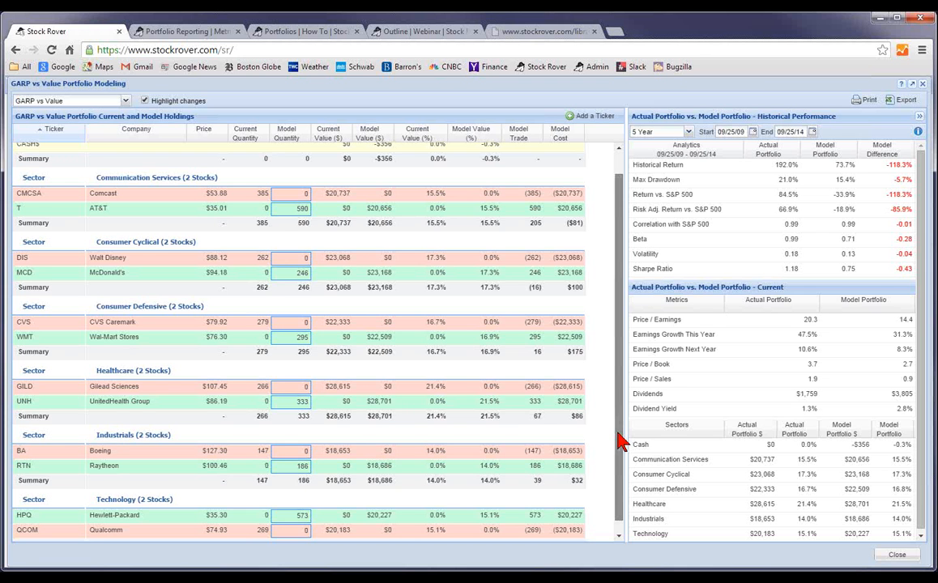
pyautogui.moveTo(619, 441); pyautogui.dragTo(620, 455)
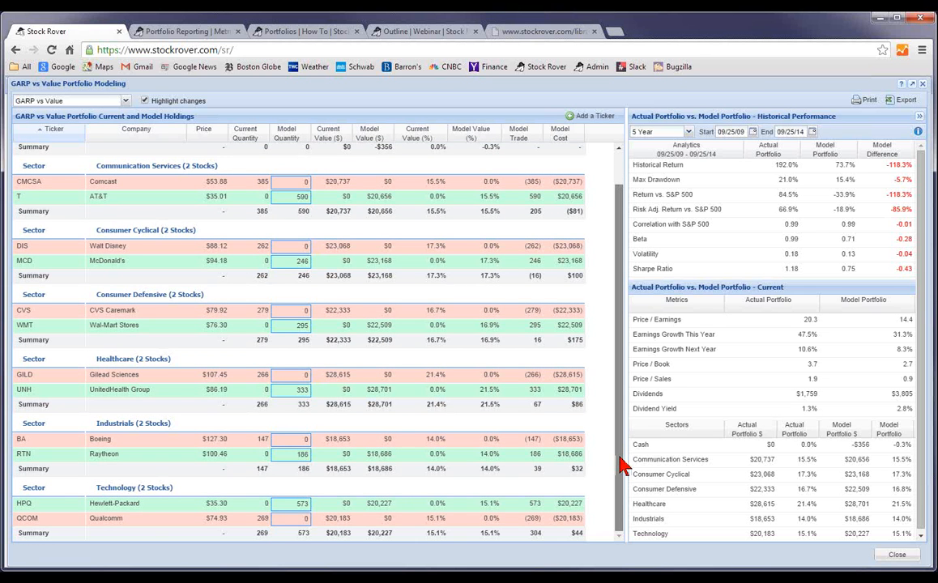
pyautogui.scroll(2, 325, 213)
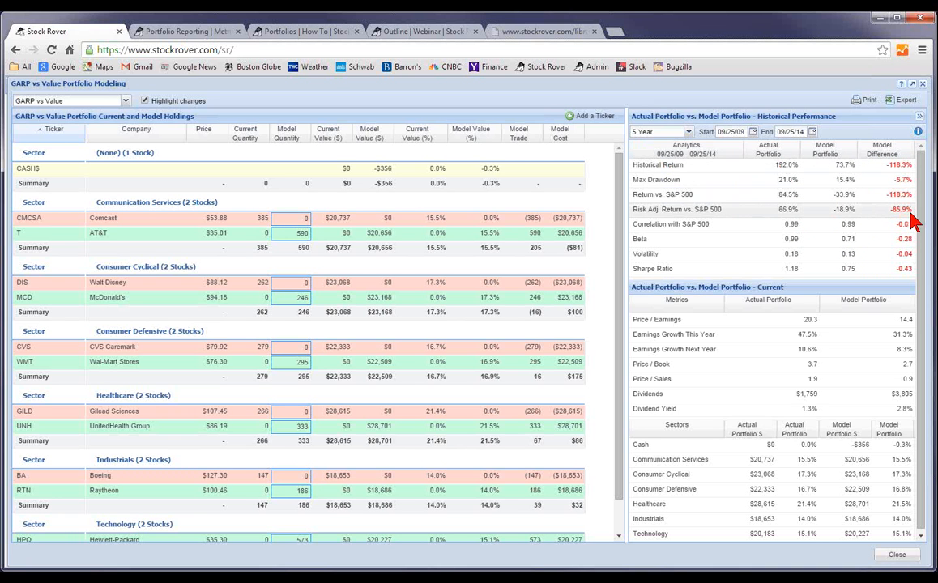
# Compare the GARP vs Value actual and model historical performance over 2 Year, 1 Year, 3 Month and finally 1 Month periods
pyautogui.click(685, 131)
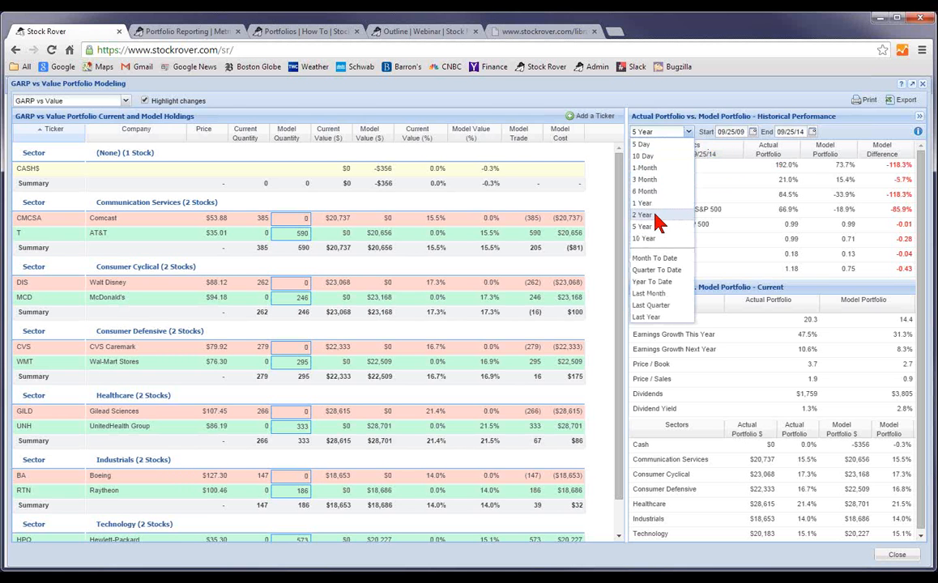
pyautogui.click(643, 215)
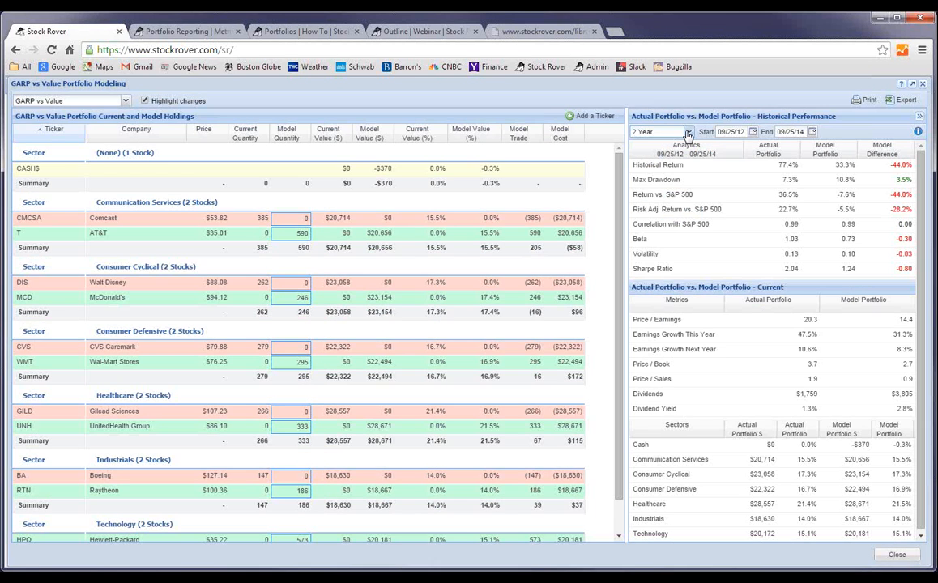
pyautogui.click(687, 131)
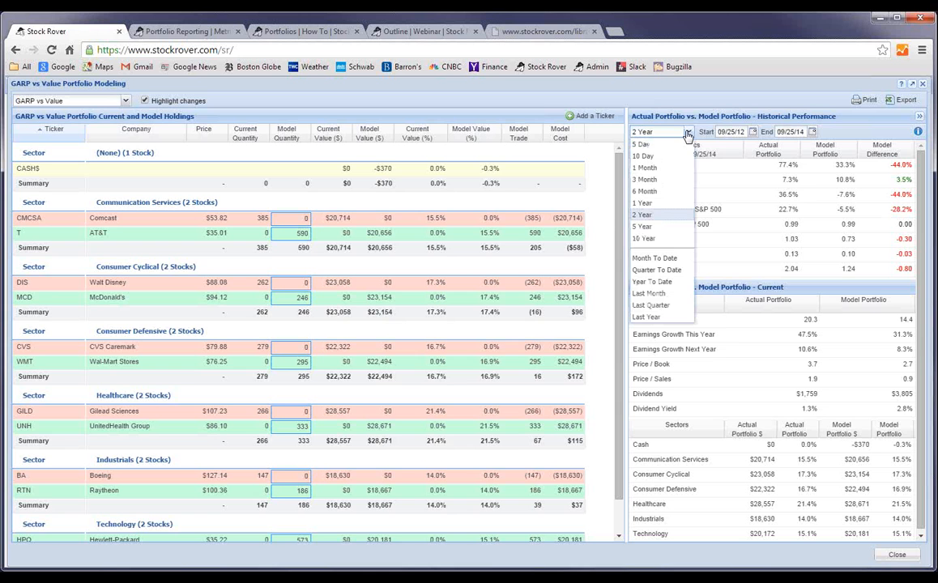
pyautogui.click(645, 204)
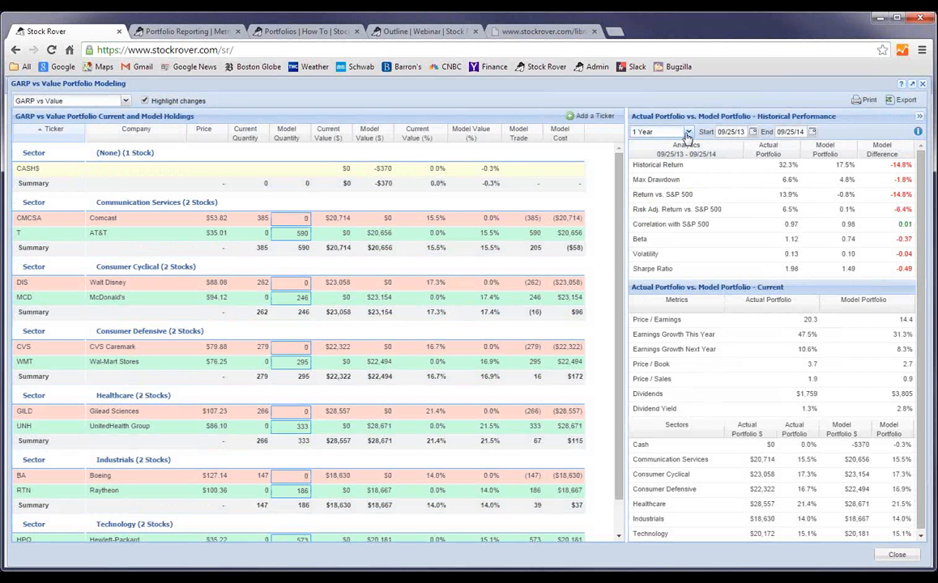
pyautogui.click(687, 132)
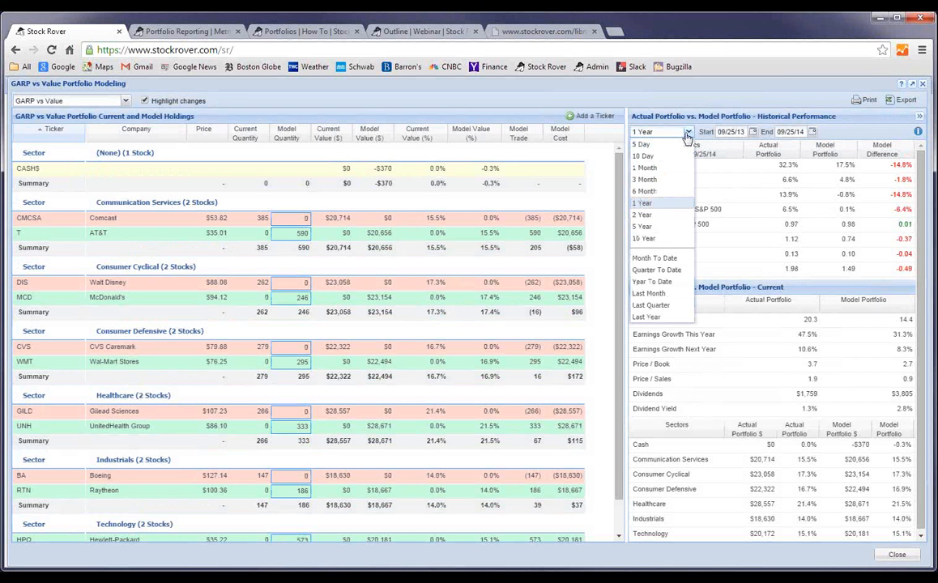
pyautogui.click(660, 181)
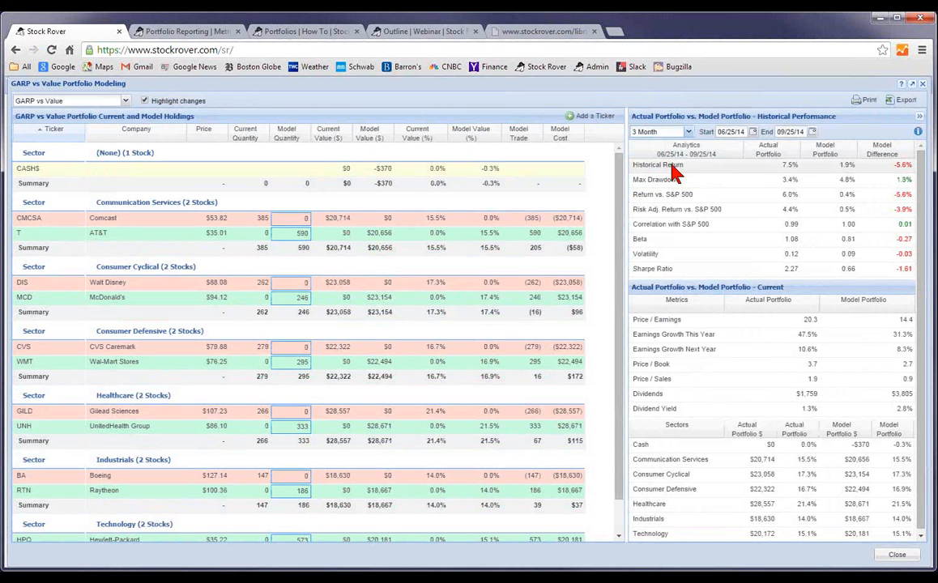
pyautogui.click(687, 132)
pyautogui.click(664, 169)
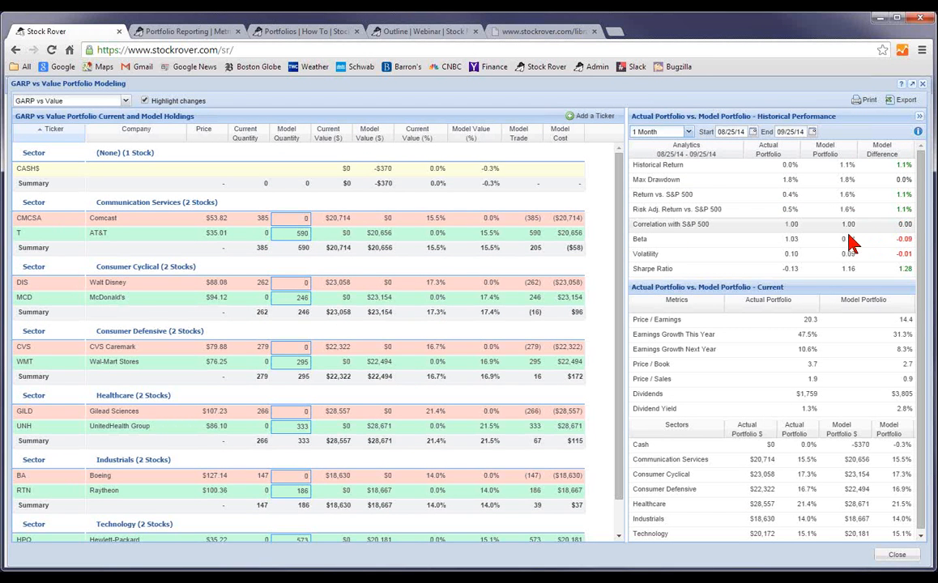
# Switch to the Dividend Stocks portfolio and compare actual and model performance over 6 Month, 1 Year, 2 Year, 5 Year and 10 Year periods
pyautogui.click(114, 101)
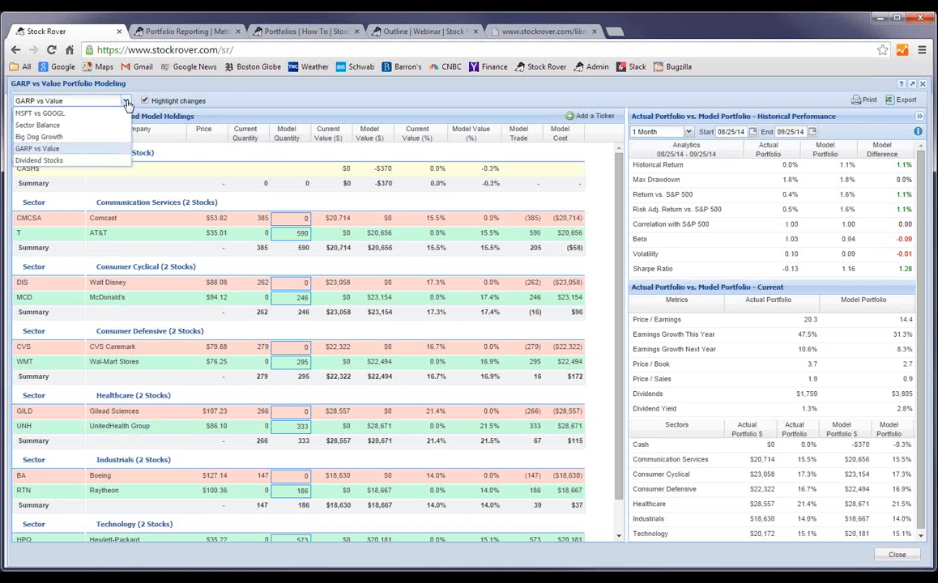
pyautogui.click(91, 159)
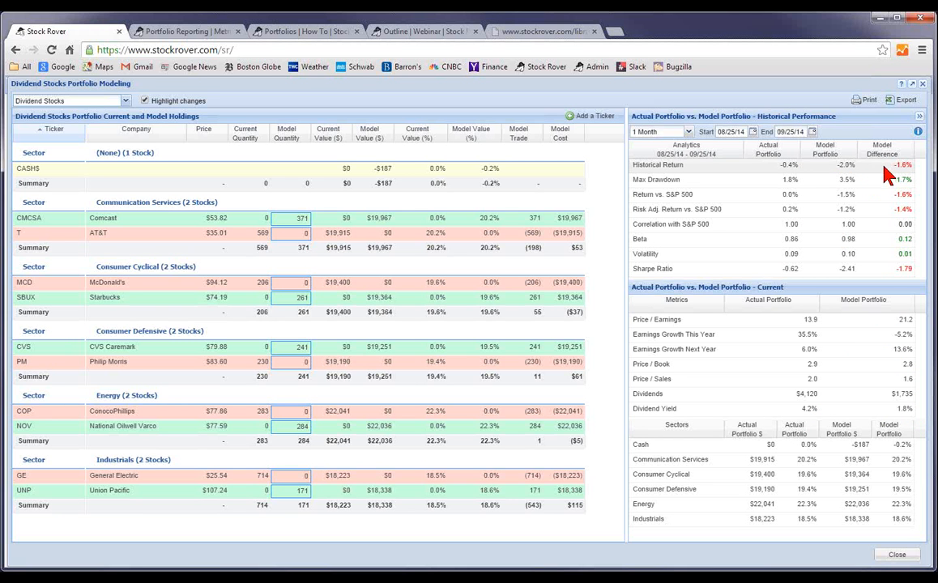
pyautogui.click(688, 131)
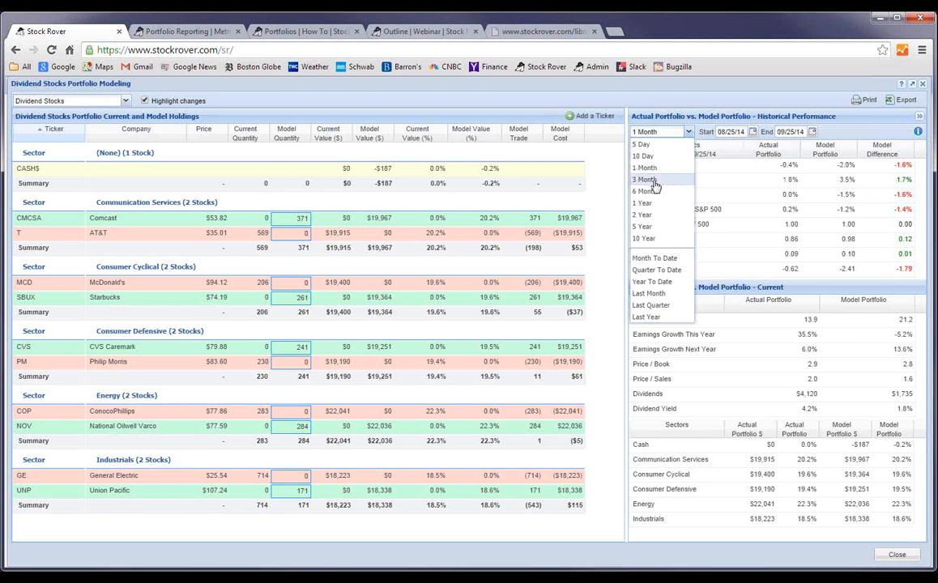
pyautogui.click(648, 191)
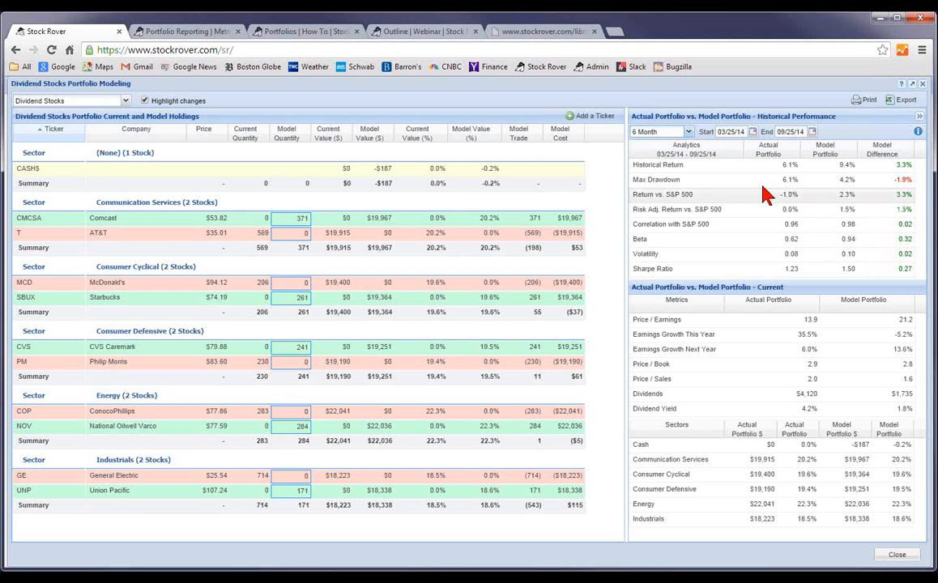
pyautogui.click(688, 132)
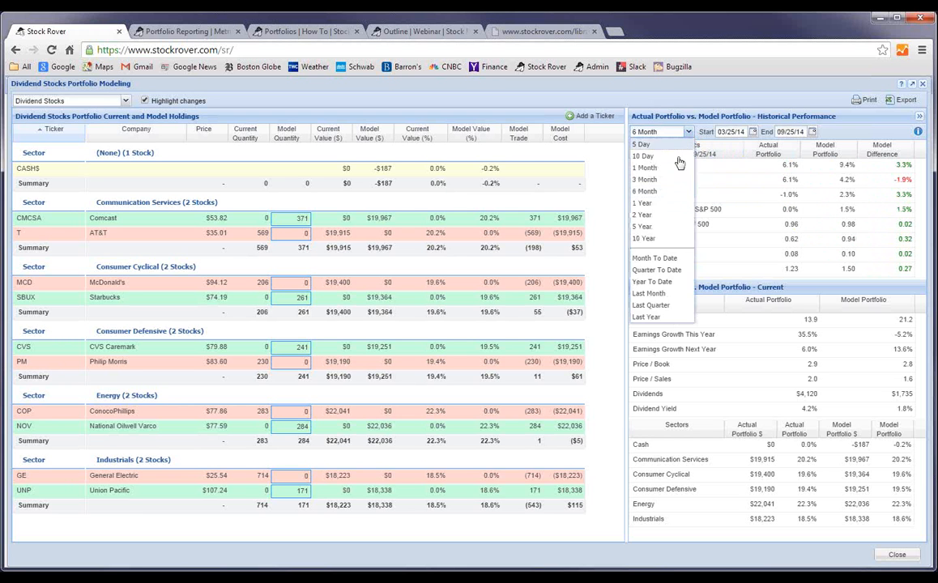
pyautogui.click(664, 206)
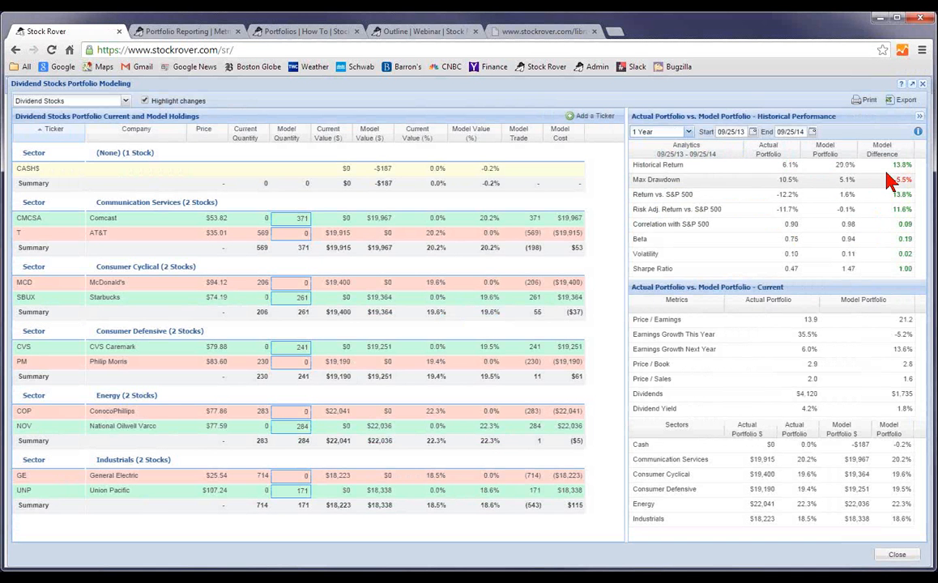
pyautogui.click(687, 132)
pyautogui.click(647, 217)
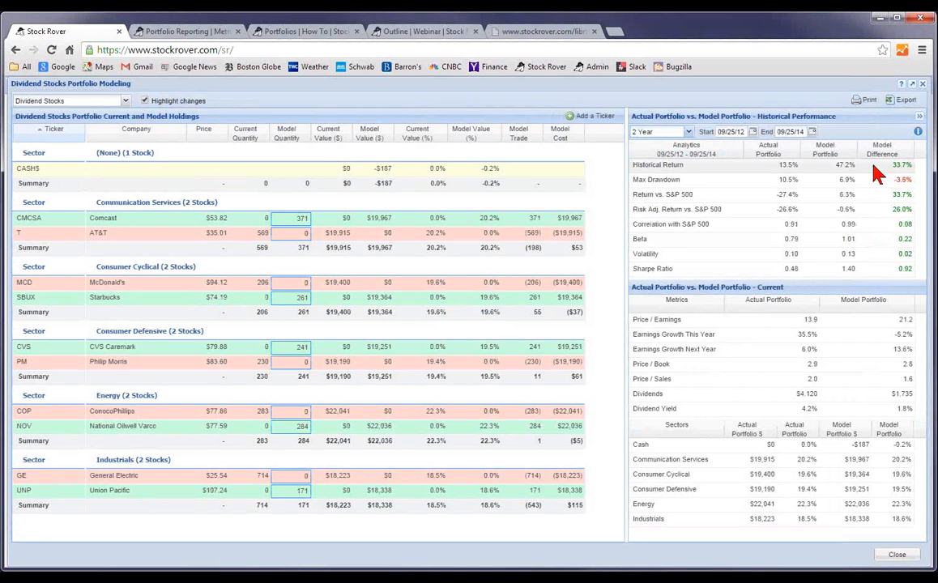
pyautogui.click(687, 132)
pyautogui.click(652, 227)
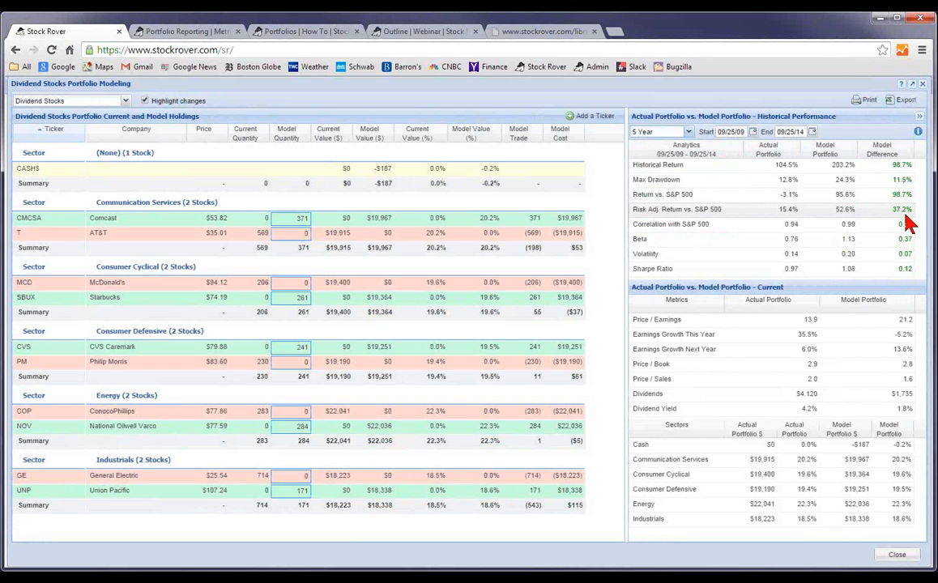
pyautogui.click(686, 133)
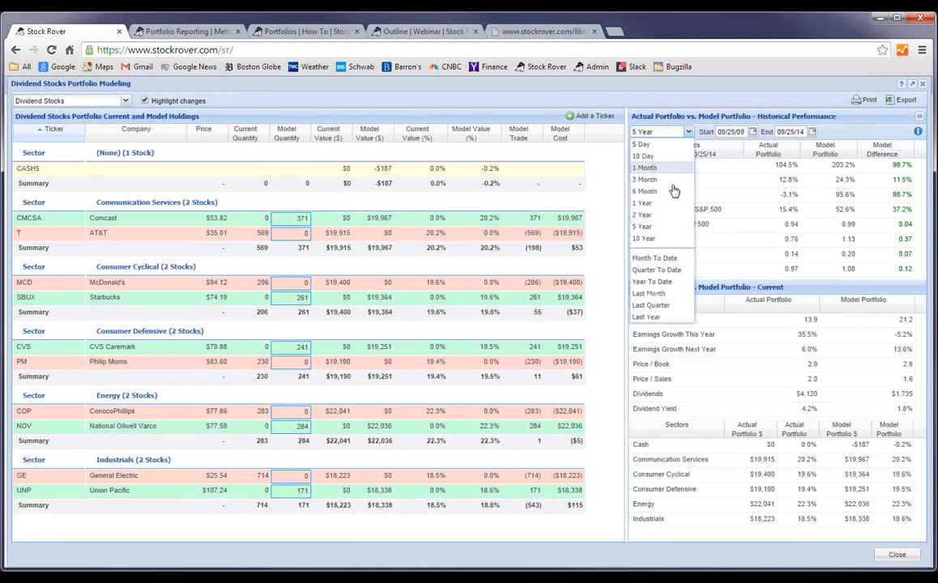
pyautogui.click(658, 237)
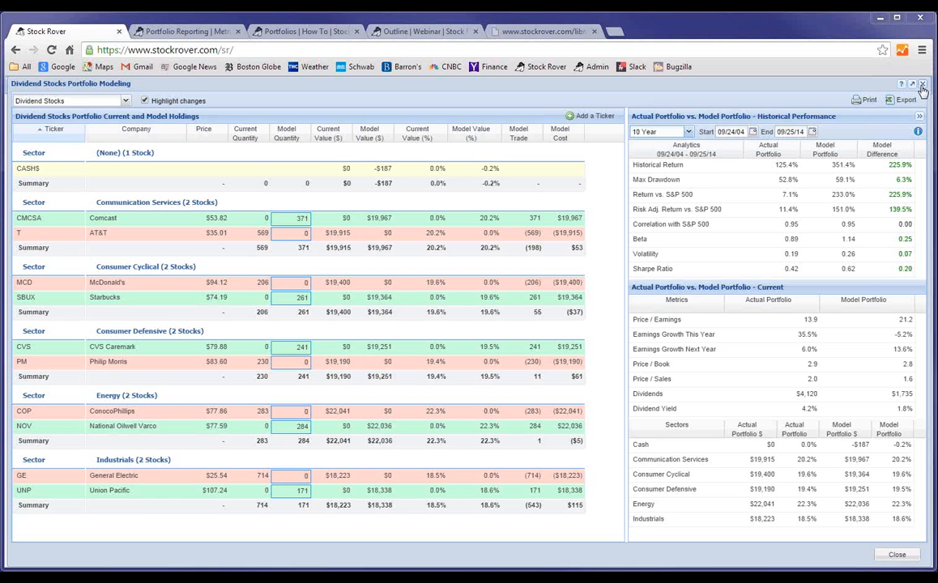
# Close portfolio modeling, then expand the Insight details for MSFT and widen them so all analyst estimate columns through Next Year fit
pyautogui.click(921, 86)
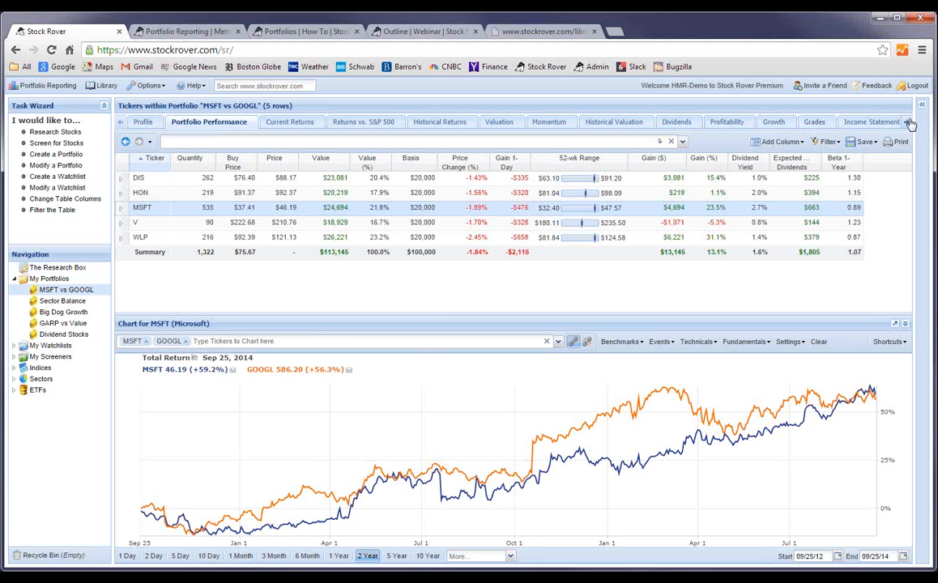
pyautogui.click(921, 105)
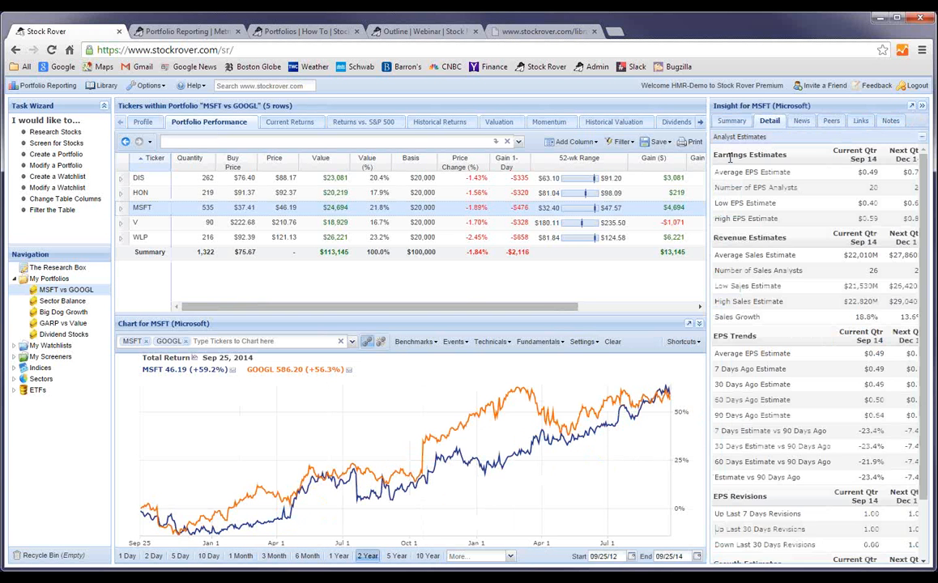
pyautogui.moveTo(709, 180); pyautogui.dragTo(570, 162)
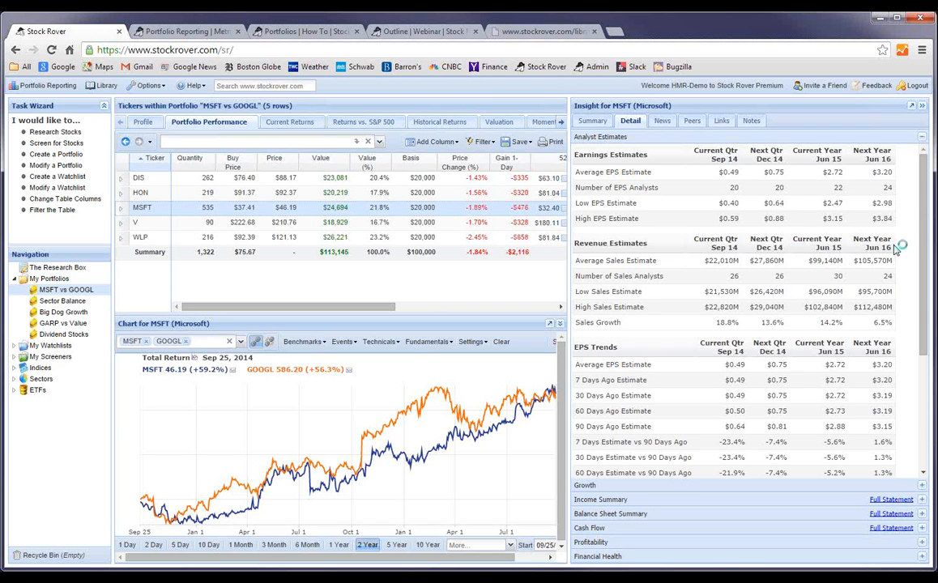
# Collapse the Insight details, enlarge the MSFT and GOOGL chart, and make GOOGL the chart's baseline
pyautogui.click(922, 105)
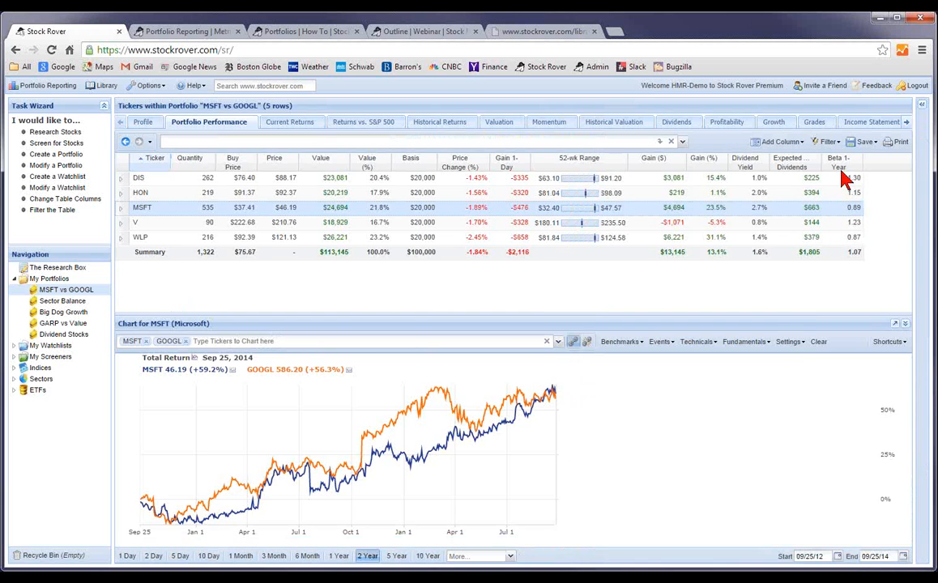
pyautogui.moveTo(806, 314); pyautogui.dragTo(807, 248)
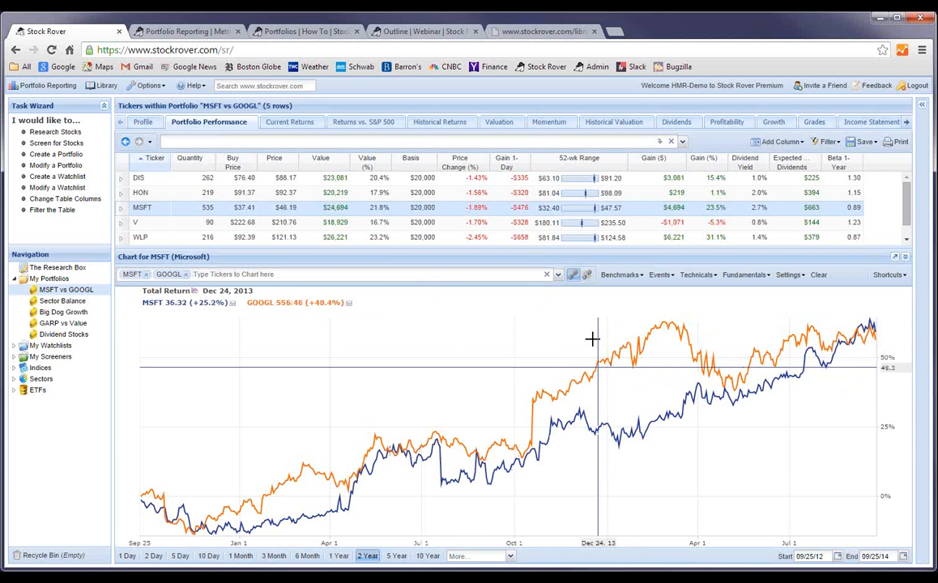
pyautogui.click(348, 302)
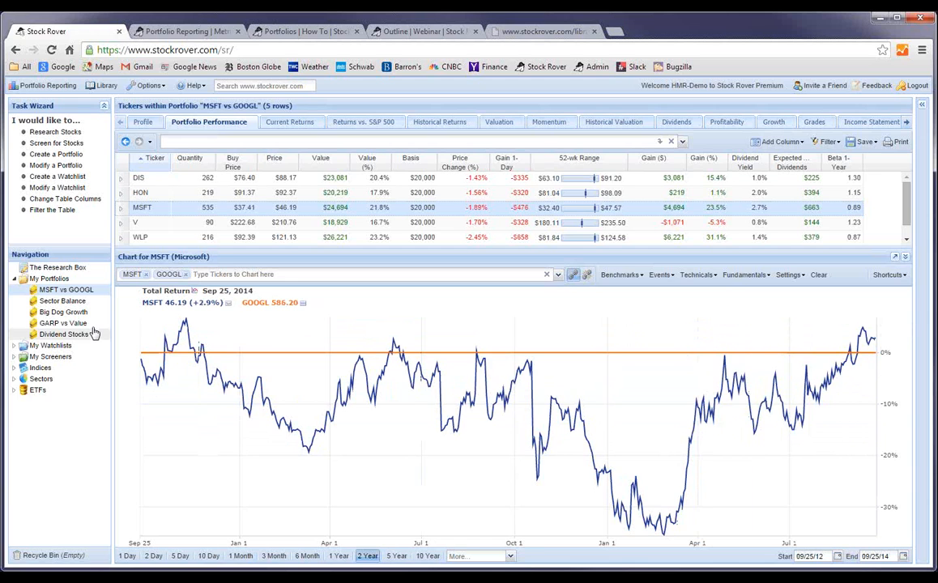
# Open the Large Growth subgroup of the Domestic Diversified ETFs and look through its tickers
pyautogui.click(38, 390)
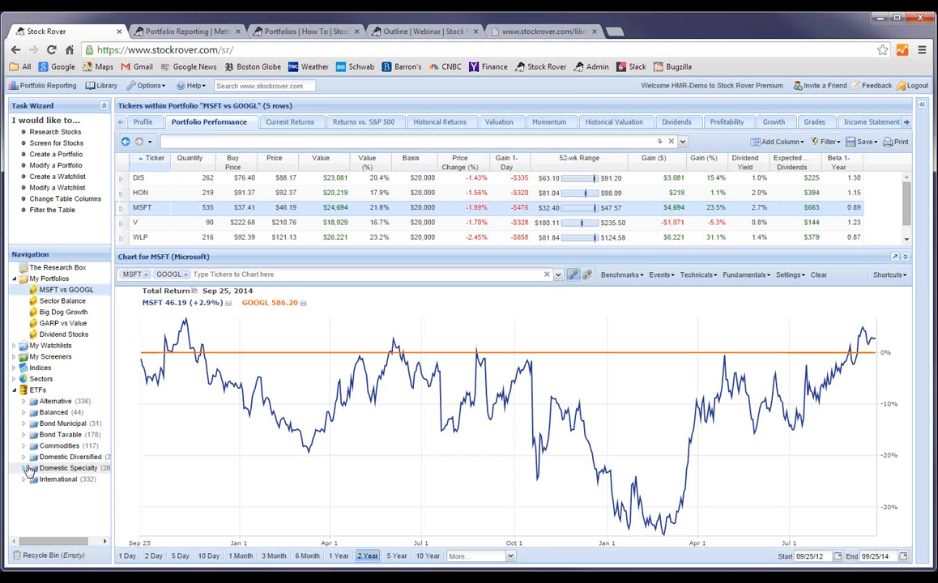
pyautogui.click(25, 457)
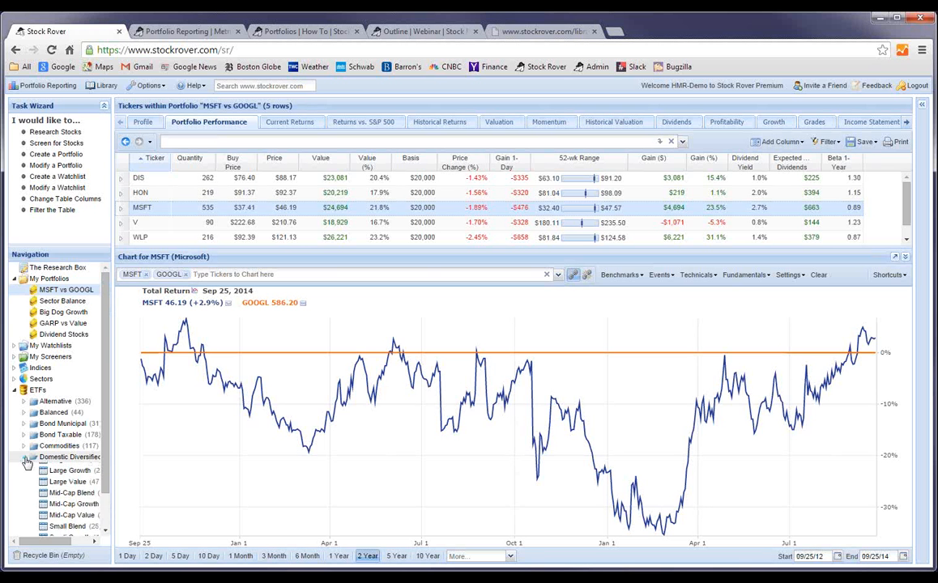
pyautogui.scroll(-2, 82, 452)
pyautogui.click(79, 426)
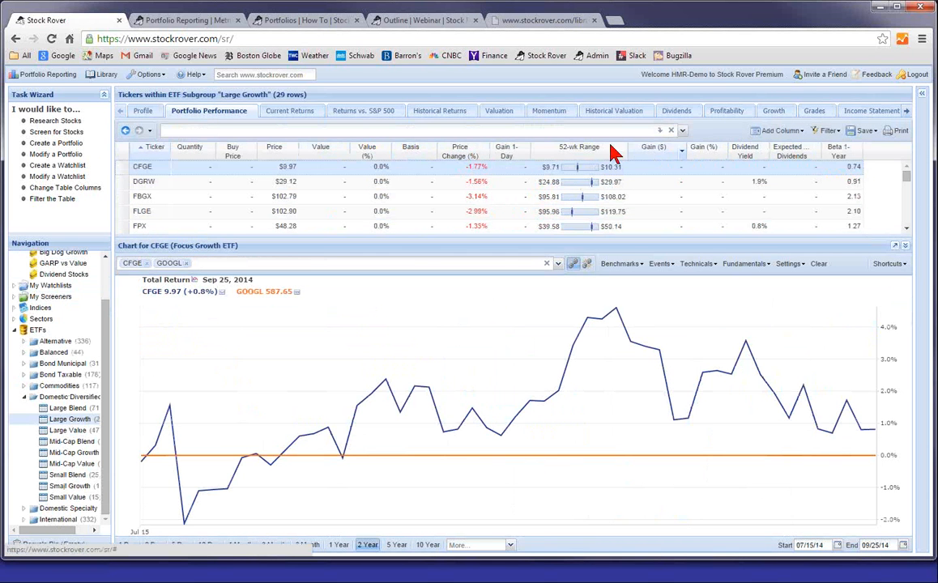
pyautogui.scroll(-8, 429, 205)
pyautogui.scroll(8, 429, 205)
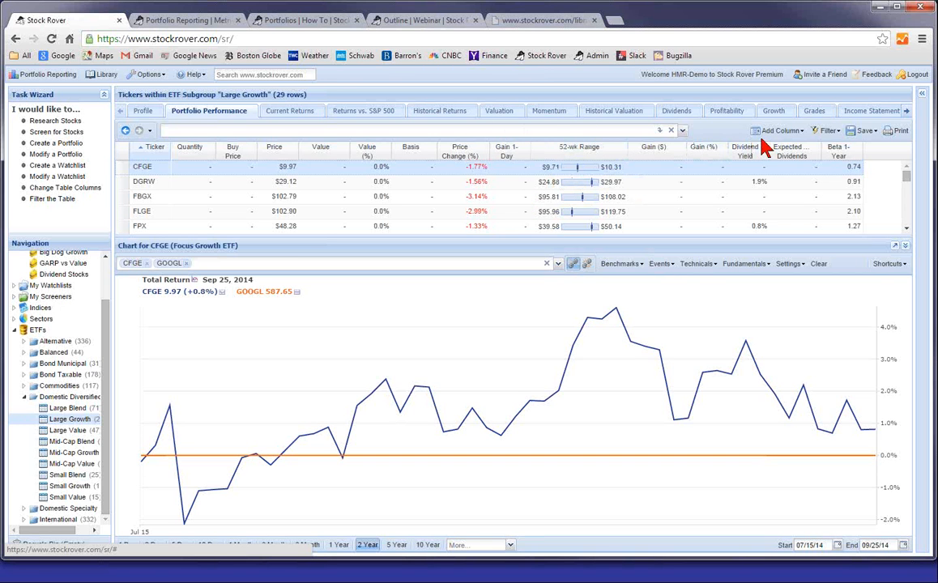
# Show the Large Growth ETFs in the Profile view and sort them by three-month average volume in descending order
pyautogui.click(905, 114)
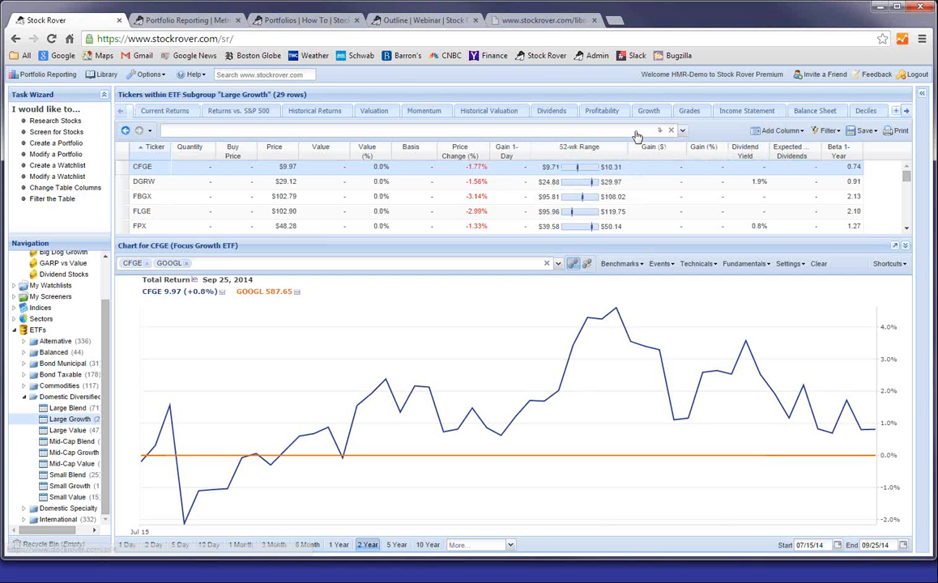
pyautogui.click(122, 112)
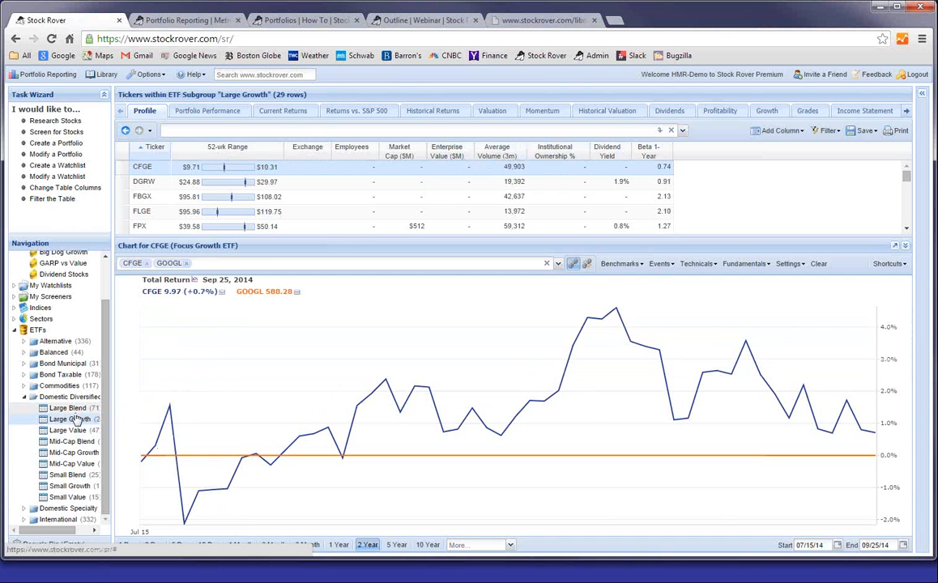
pyautogui.click(499, 154)
pyautogui.click(509, 159)
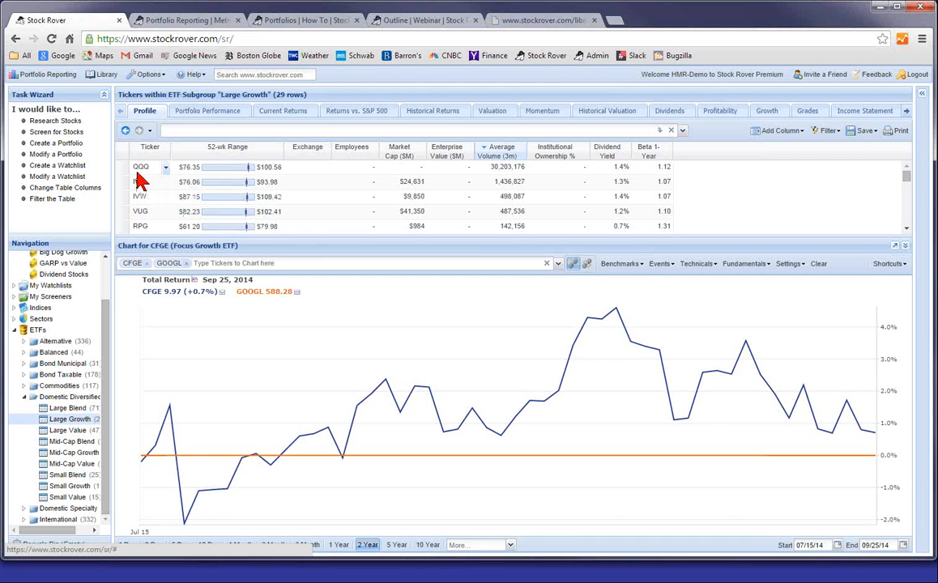
pyautogui.moveTo(140, 169)
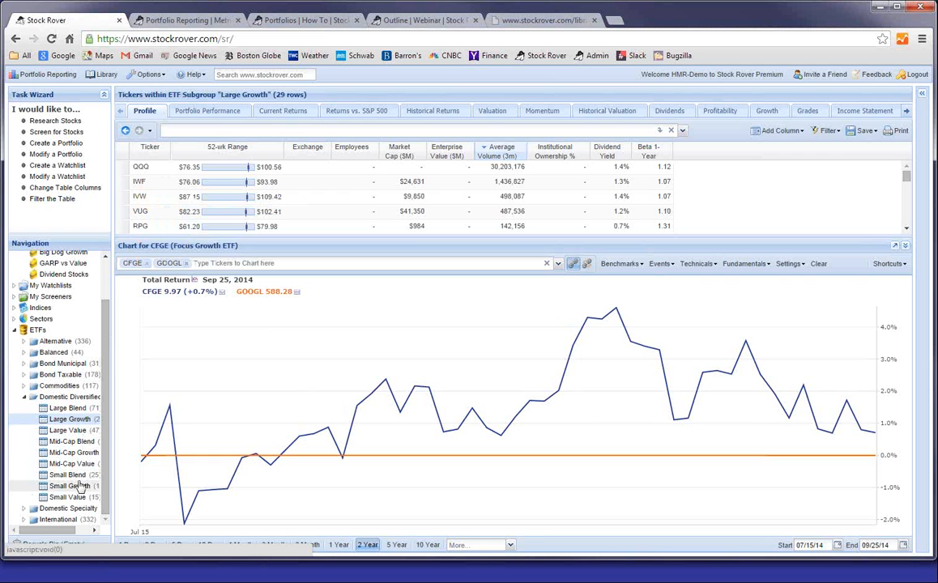
# Open the Large Value ETF subgroup and inspect IWD's activity summary and IVE's 52-week price range
pyautogui.click(70, 430)
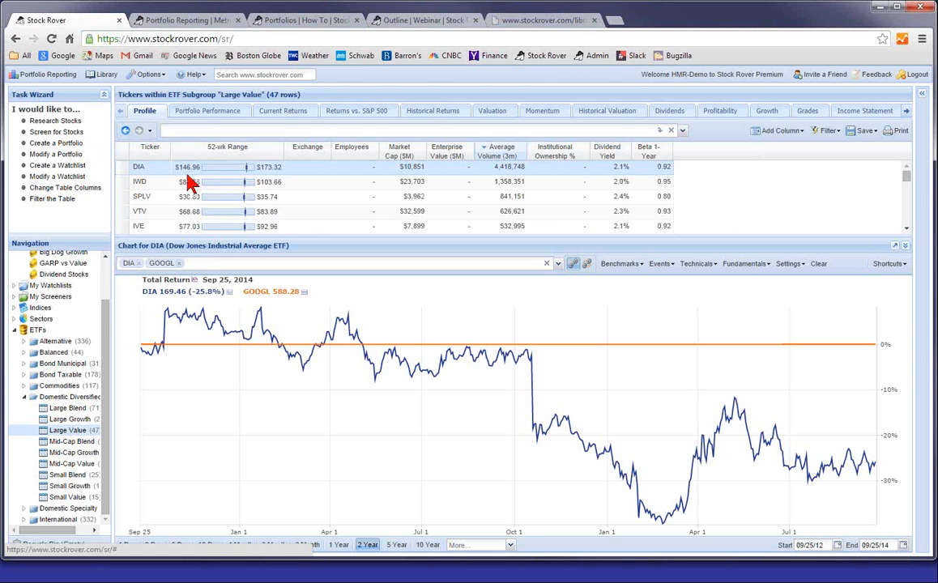
pyautogui.moveTo(142, 184)
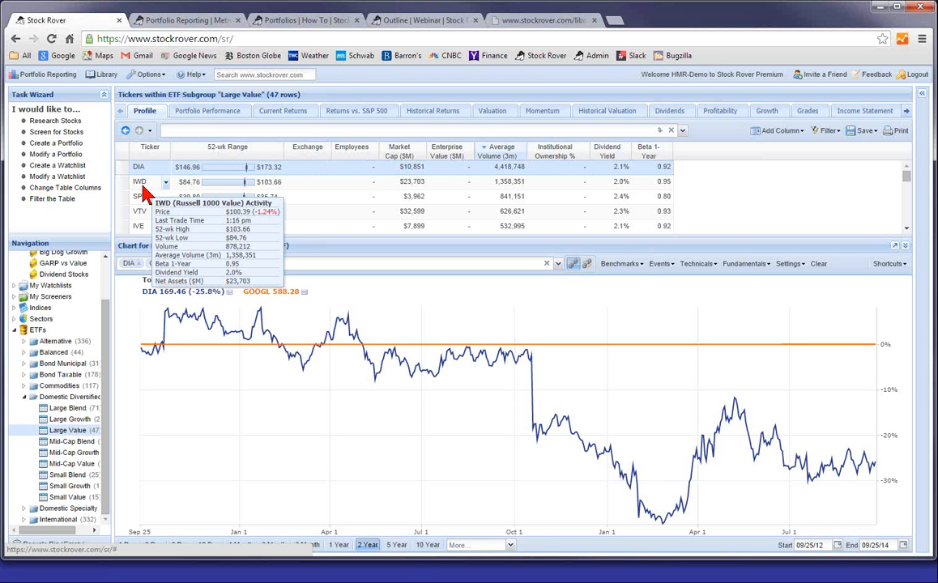
pyautogui.moveTo(240, 231)
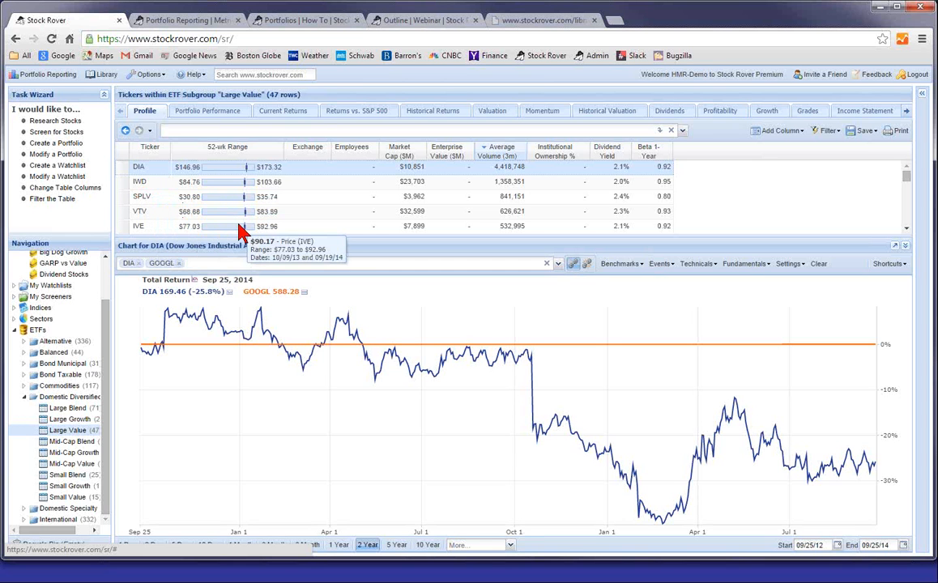